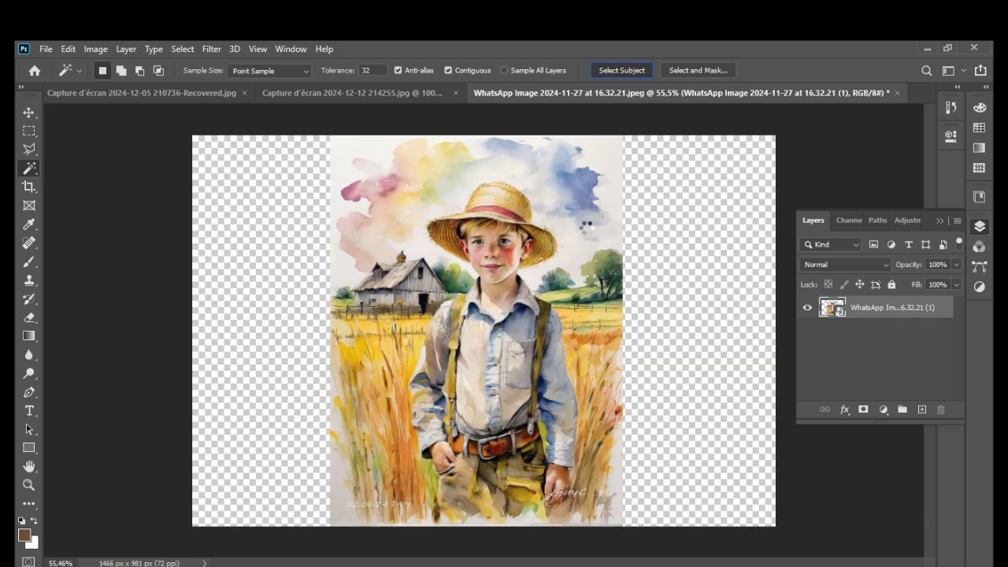
Isolate the boy from his background with Select Subject and a layer mask, and move the cutout slightly upward.
{"action": "left_click", "coordinate": [607, 70]}
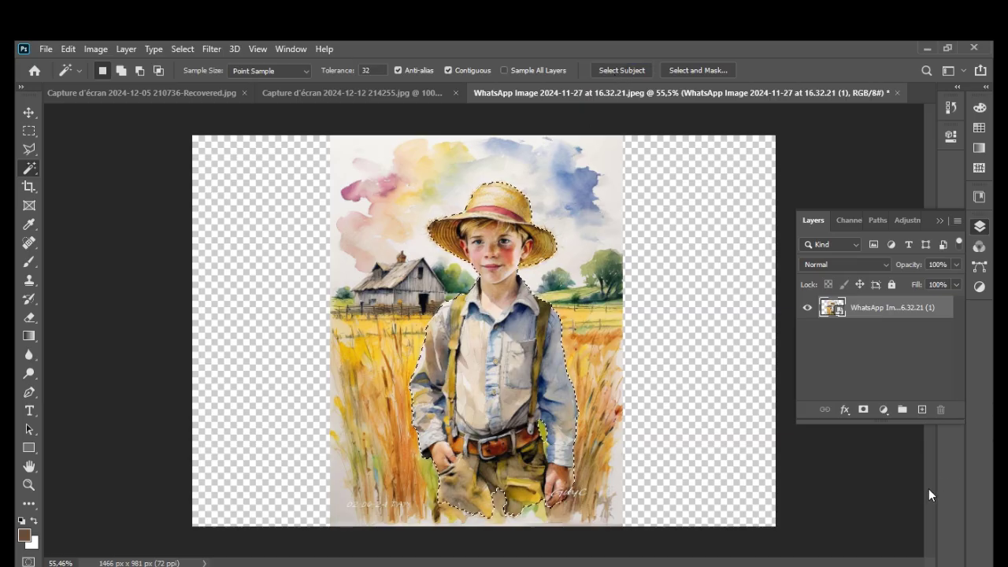
{"action": "left_click", "coordinate": [864, 410]}
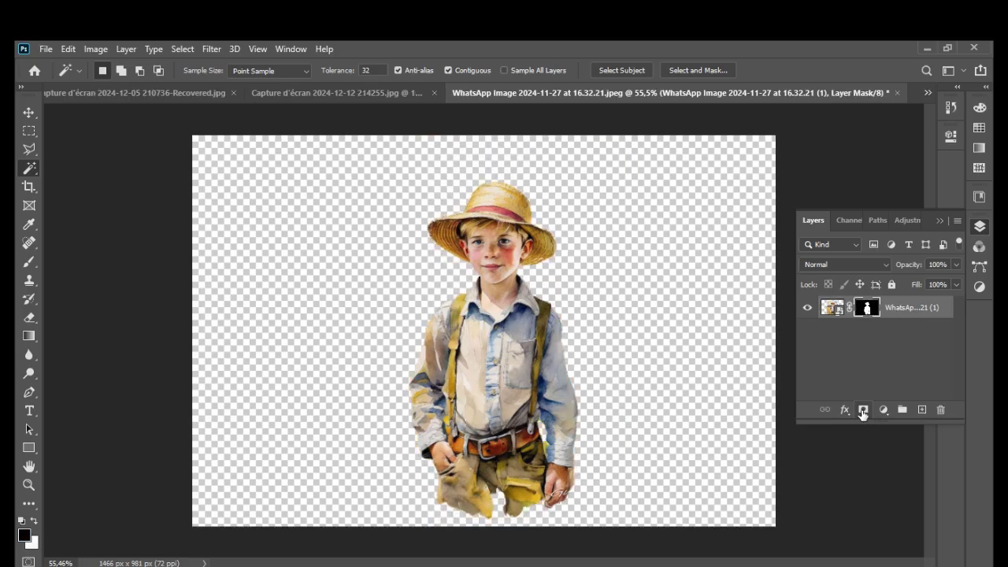
{"action": "left_click", "coordinate": [28, 114]}
{"action": "left_click_drag", "start_coordinate": [496, 336], "coordinate": [487, 306]}
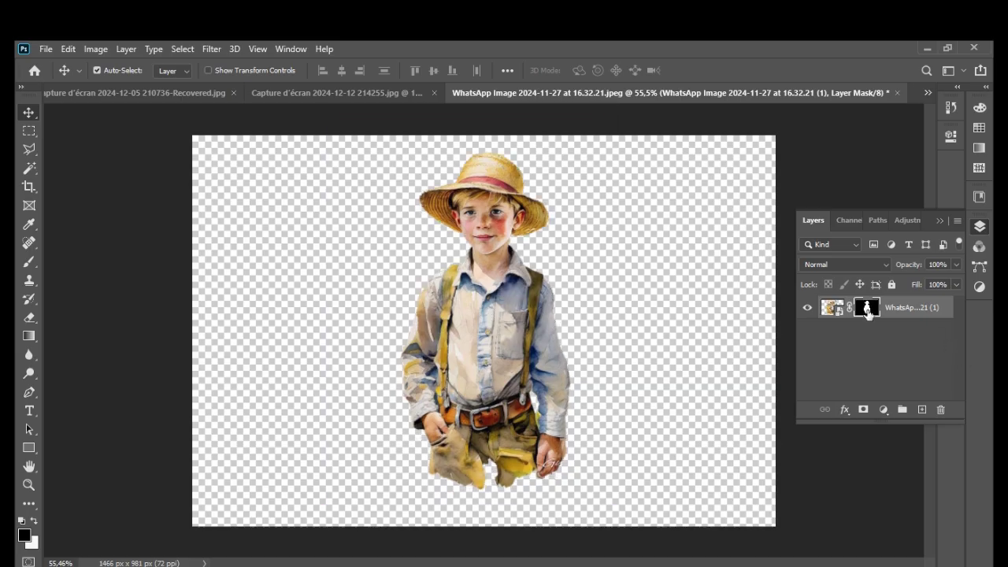
{"action": "left_click", "coordinate": [45, 49]}
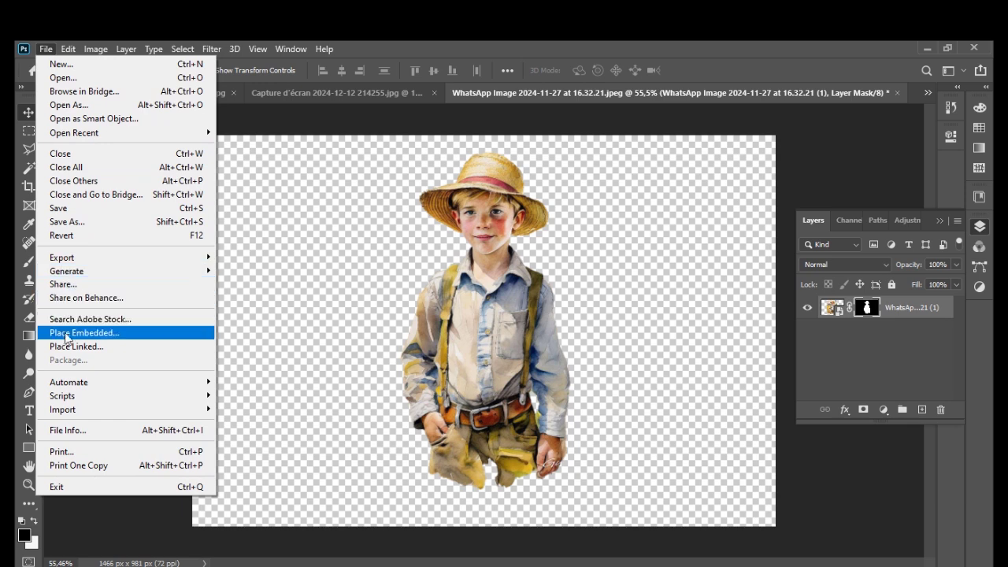
{"action": "left_click", "coordinate": [66, 335]}
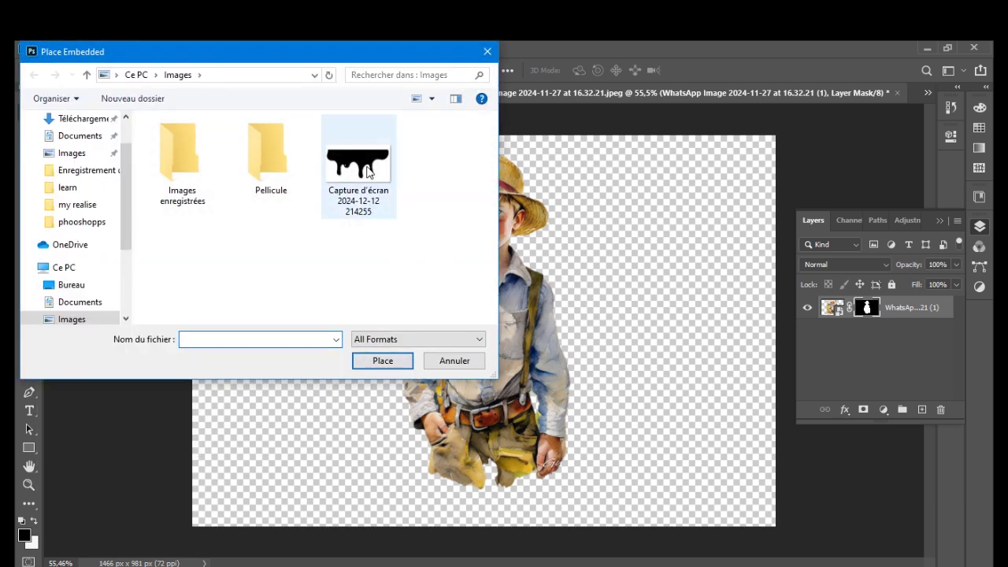
{"action": "left_click", "coordinate": [382, 361]}
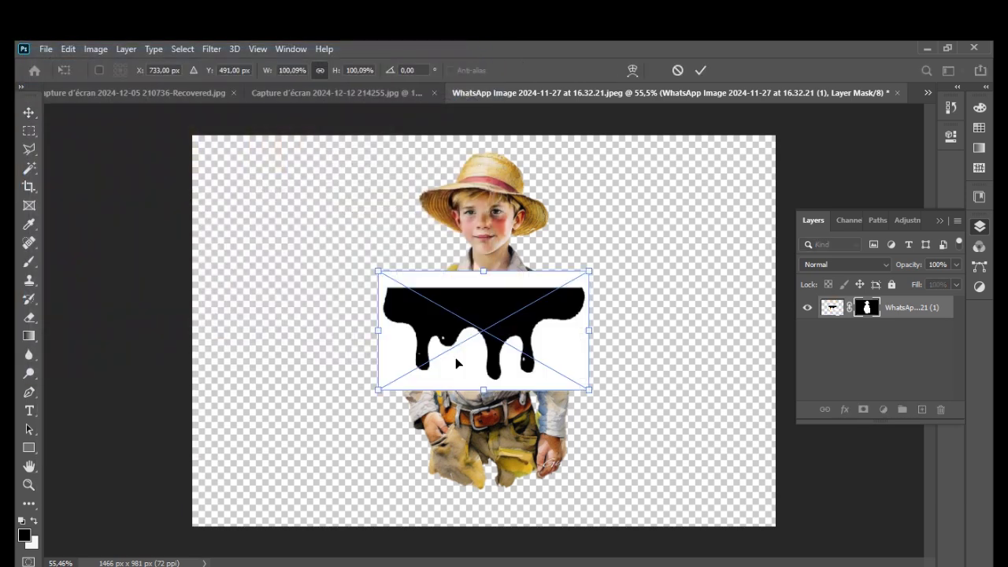
{"action": "left_click_drag", "start_coordinate": [494, 318], "coordinate": [496, 373]}
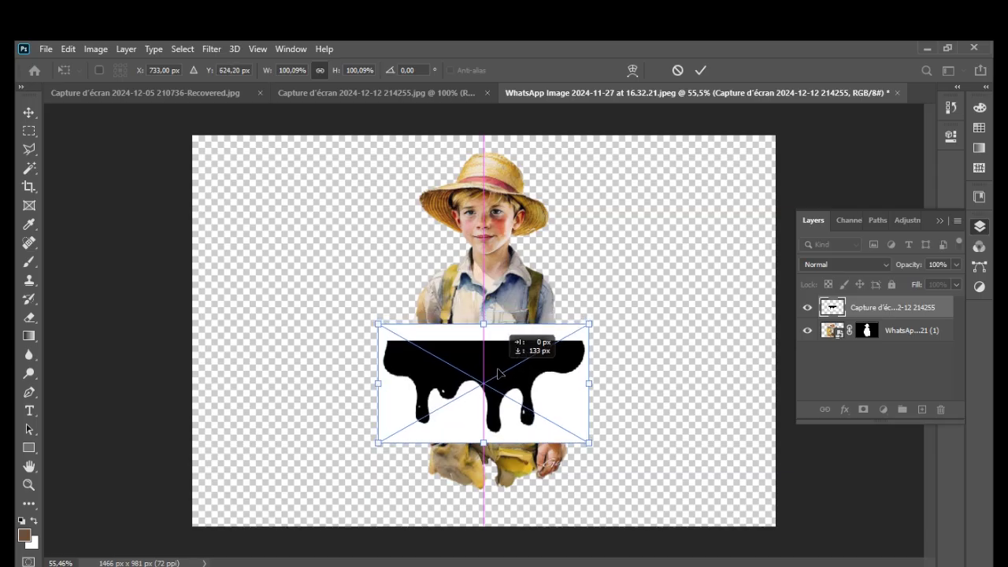
{"action": "left_click", "coordinate": [702, 71]}
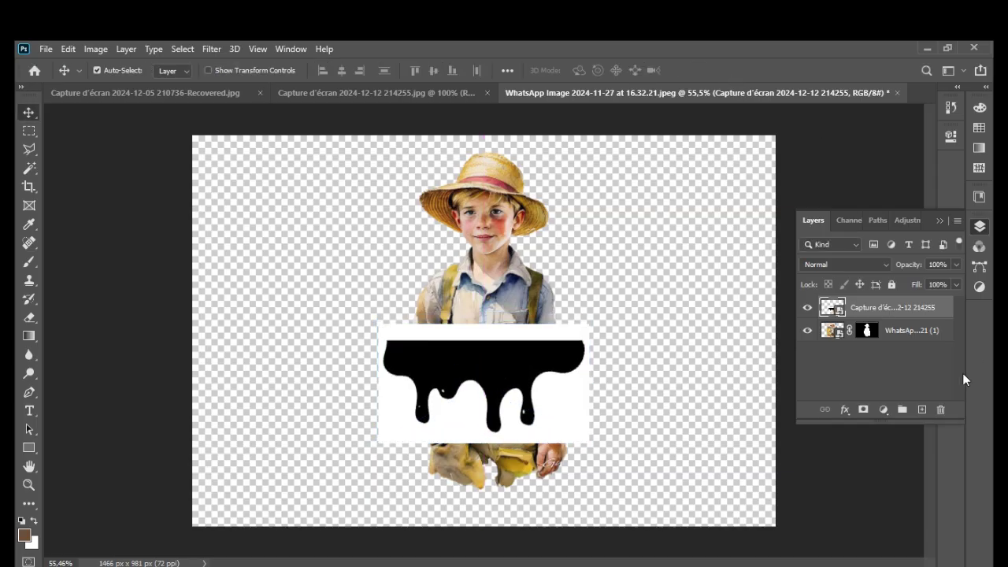
Rasterize the drip layer and delete all its white areas using a Magic Wand selection extended with Similar.
{"action": "right_click", "coordinate": [860, 308]}
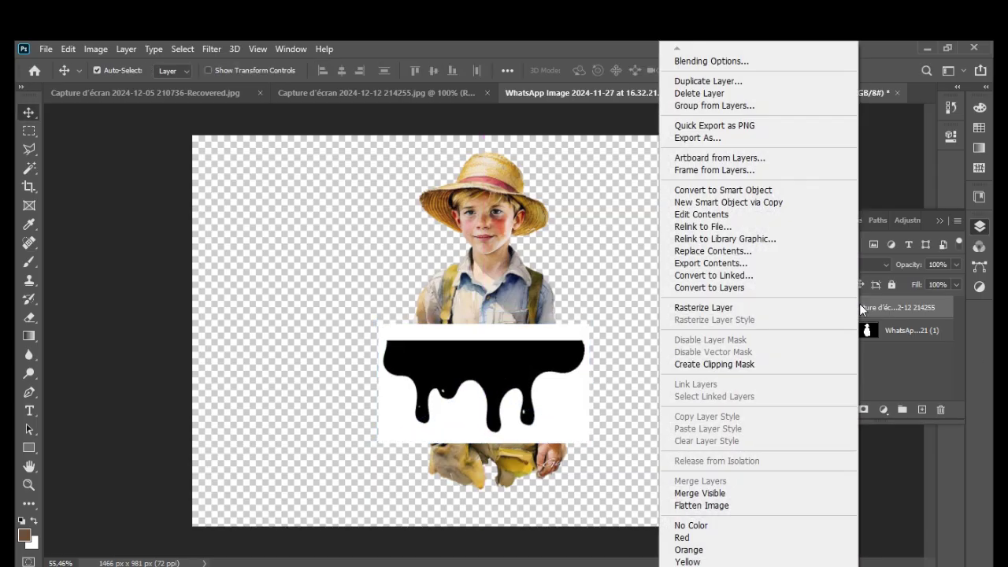
{"action": "left_click", "coordinate": [697, 308]}
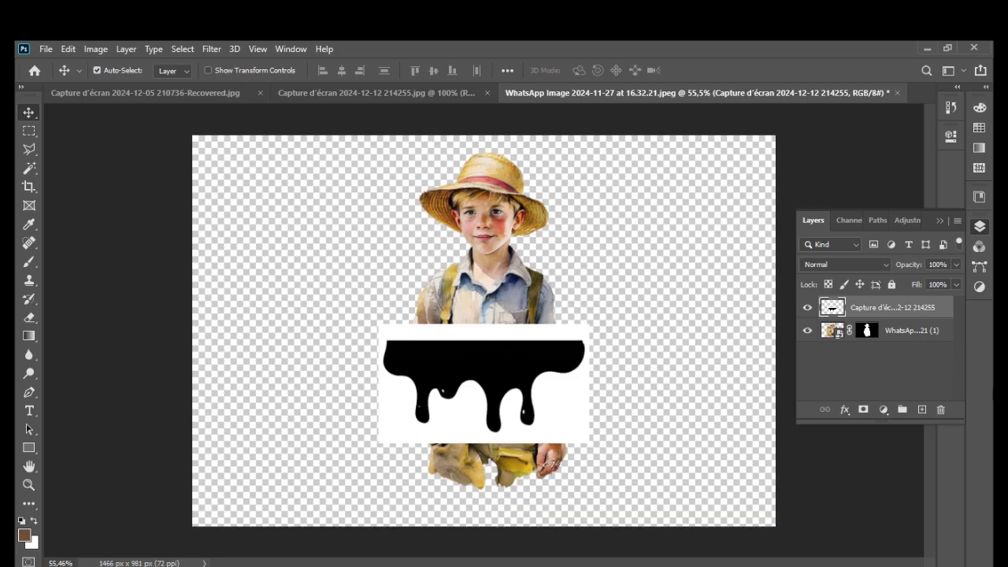
{"action": "left_click", "coordinate": [30, 167]}
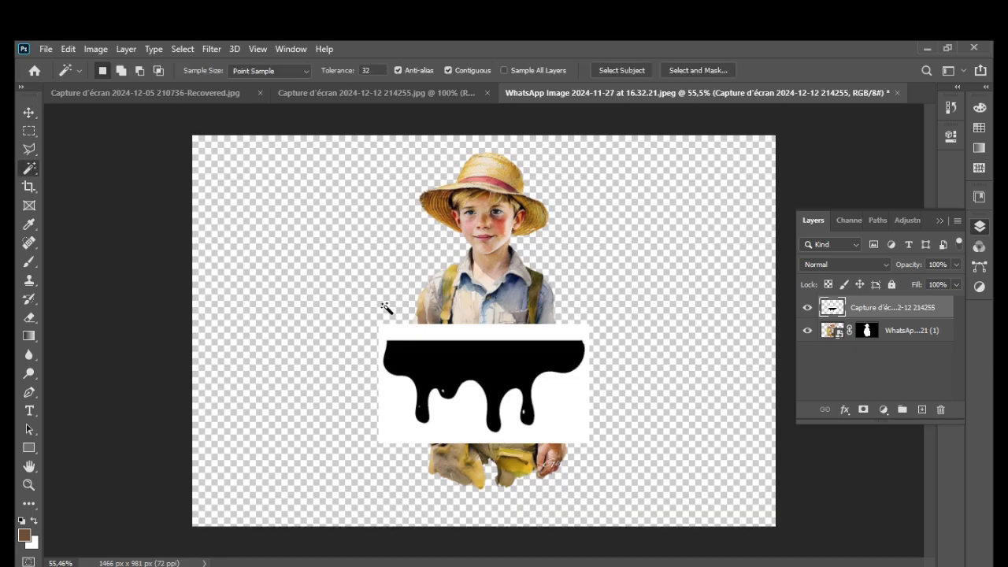
{"action": "left_click", "coordinate": [489, 337]}
{"action": "right_click", "coordinate": [488, 336]}
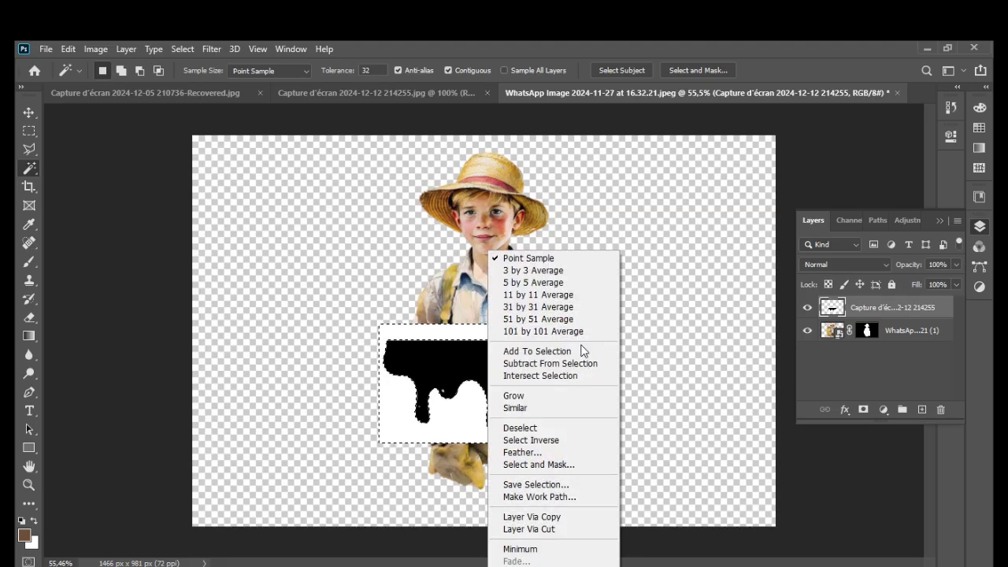
{"action": "left_click", "coordinate": [528, 406]}
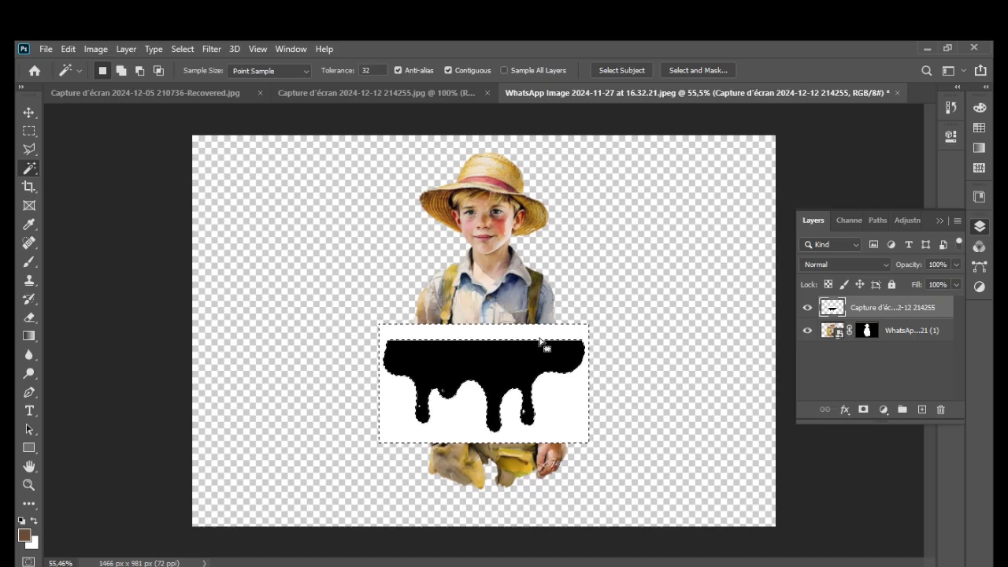
{"action": "key", "text": "Delete"}
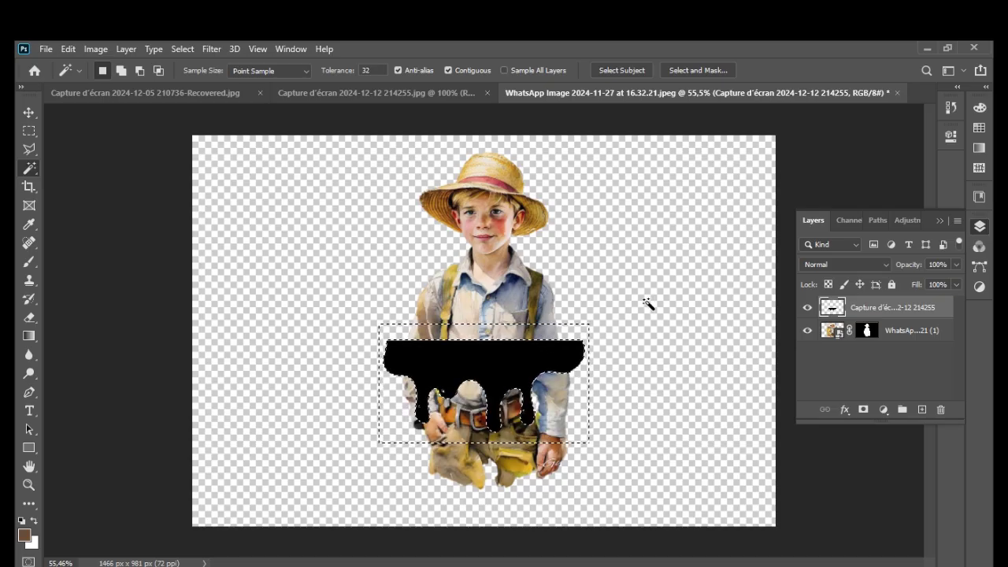
{"action": "left_click", "coordinate": [29, 112]}
{"action": "key", "text": "ctrl+d"}
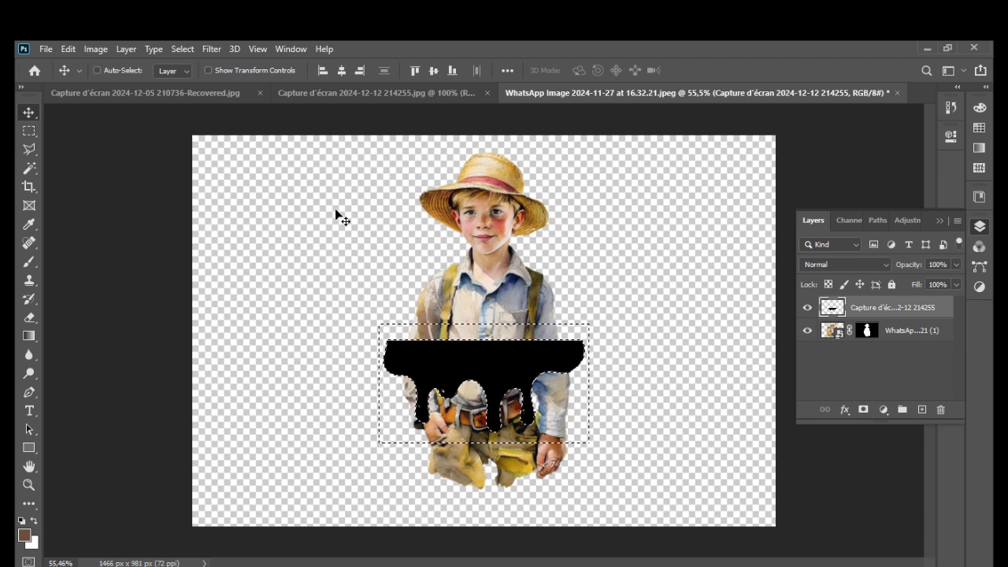
Narrow the black drip shape to 72.24% width and reposition it across the boy's lower torso.
{"action": "mouse_move", "coordinate": [523, 355]}
{"action": "left_mouse_down"}
{"action": "mouse_move", "coordinate": [512, 367]}
{"action": "mouse_move", "coordinate": [532, 352]}
{"action": "mouse_move", "coordinate": [529, 360]}
{"action": "left_mouse_up"}
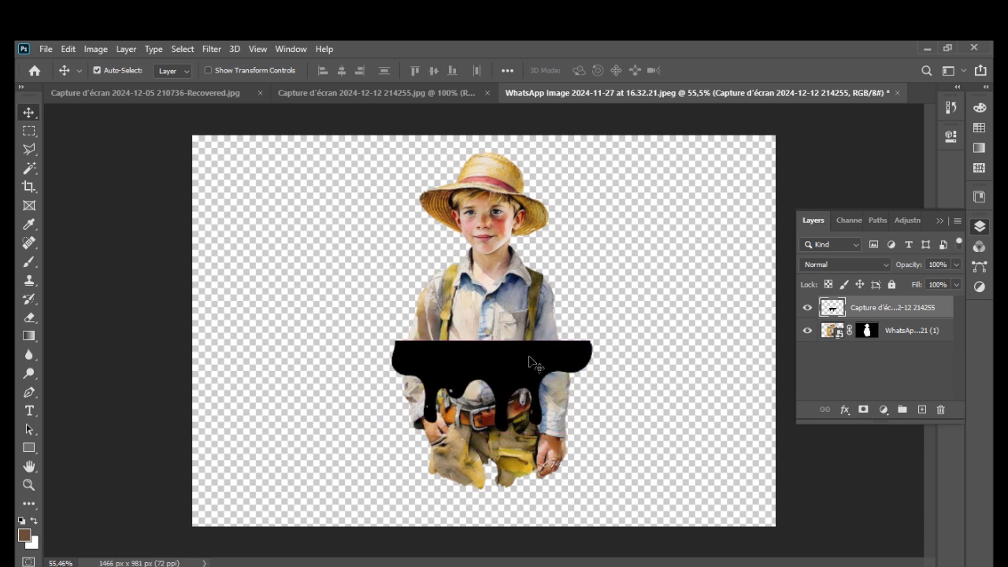
{"action": "left_click", "coordinate": [501, 268]}
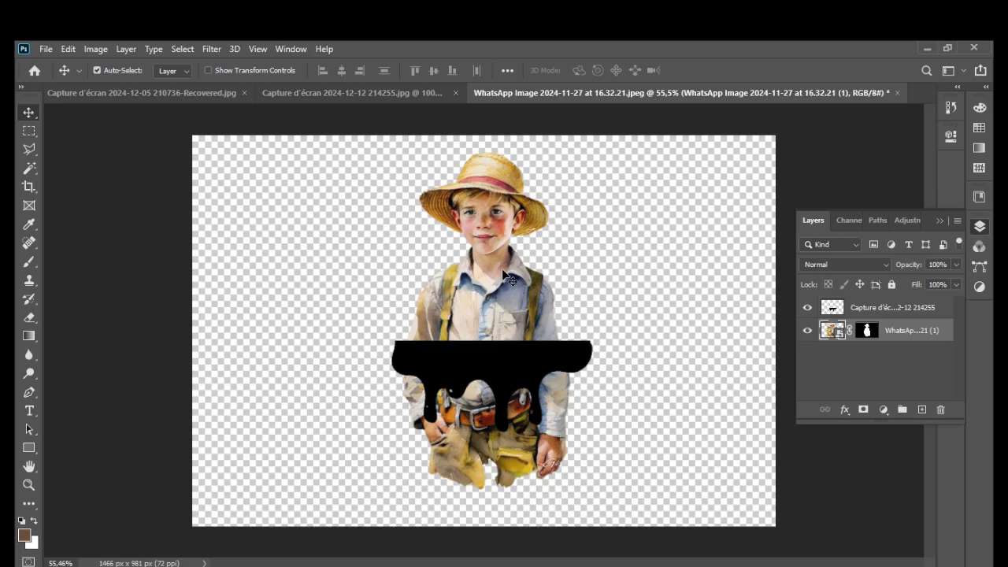
{"action": "key", "text": "ctrl+t"}
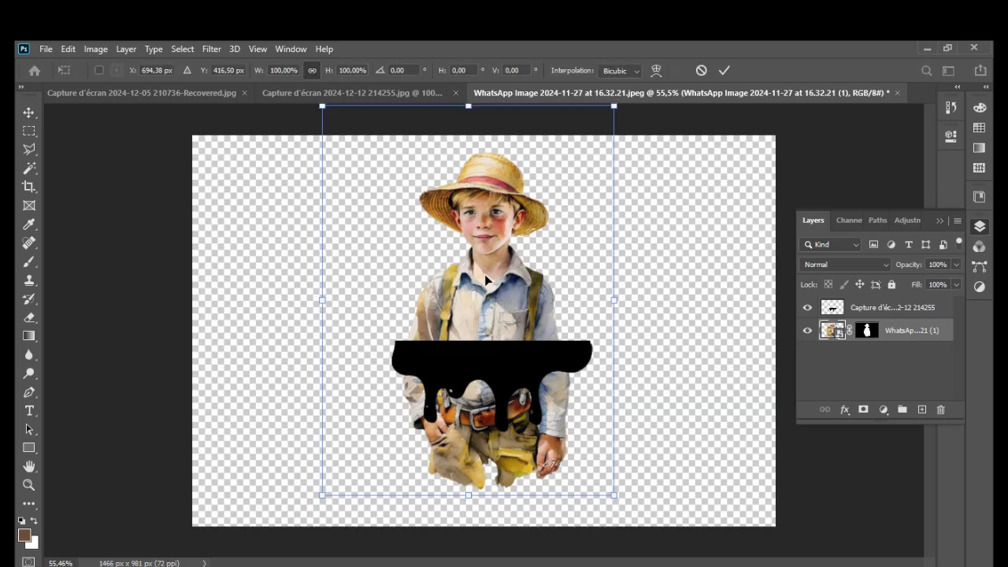
{"action": "left_click", "coordinate": [843, 315]}
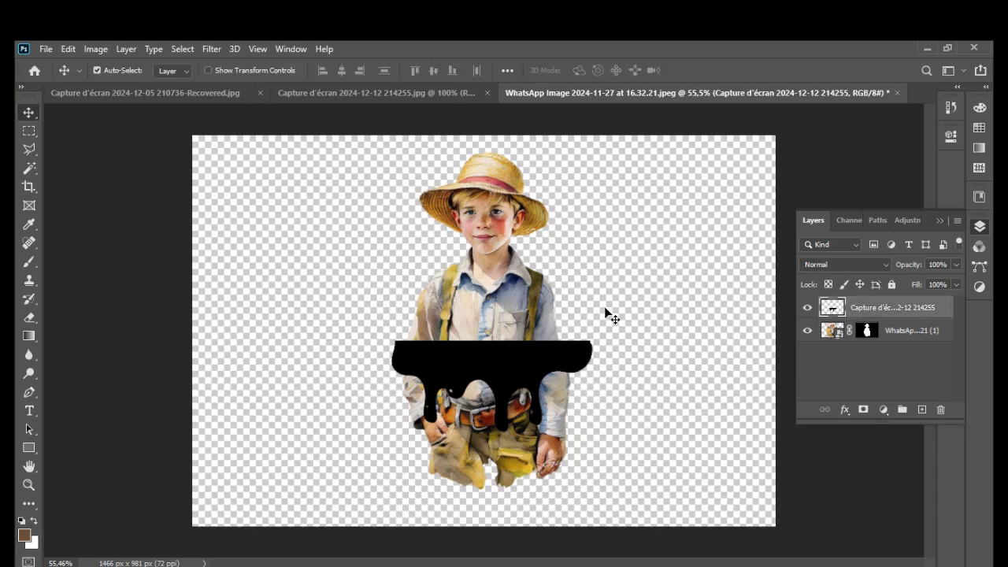
{"action": "key", "text": "ctrl+t"}
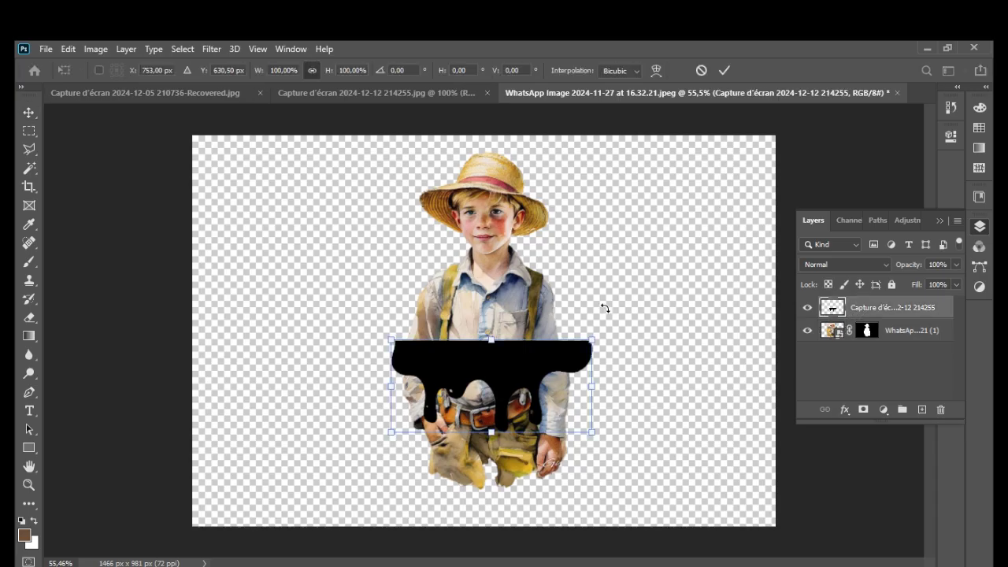
{"action": "left_click_drag", "start_coordinate": [394, 388], "coordinate": [406, 388]}
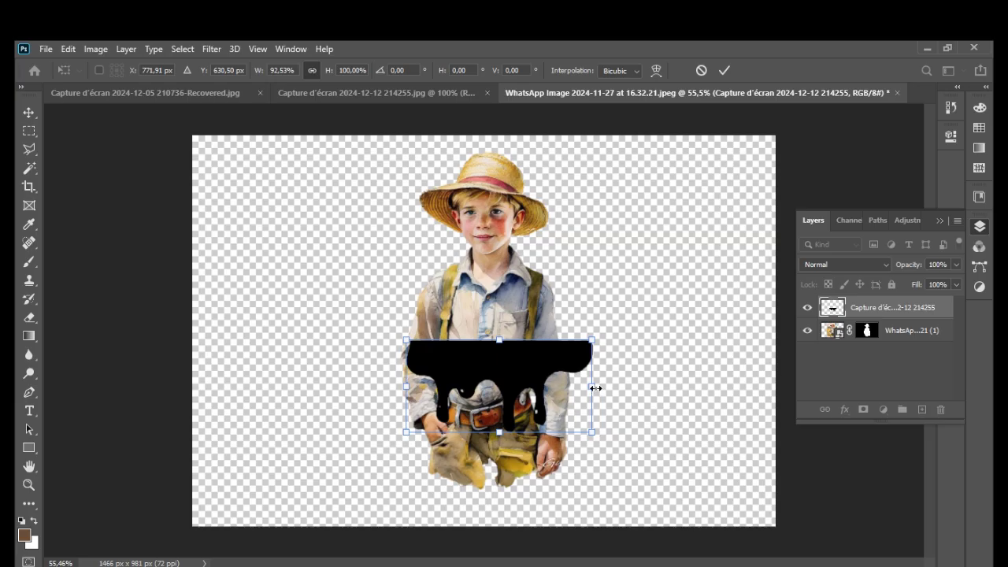
{"action": "left_click_drag", "start_coordinate": [595, 388], "coordinate": [563, 382]}
{"action": "mouse_move", "coordinate": [464, 367]}
{"action": "left_mouse_down"}
{"action": "mouse_move", "coordinate": [467, 401]}
{"action": "mouse_move", "coordinate": [470, 342]}
{"action": "mouse_move", "coordinate": [471, 352]}
{"action": "left_mouse_up"}
{"action": "mouse_move", "coordinate": [415, 376]}
{"action": "left_mouse_down"}
{"action": "mouse_move", "coordinate": [440, 376]}
{"action": "mouse_move", "coordinate": [432, 377]}
{"action": "left_mouse_up"}
{"action": "left_click_drag", "start_coordinate": [522, 363], "coordinate": [512, 363]}
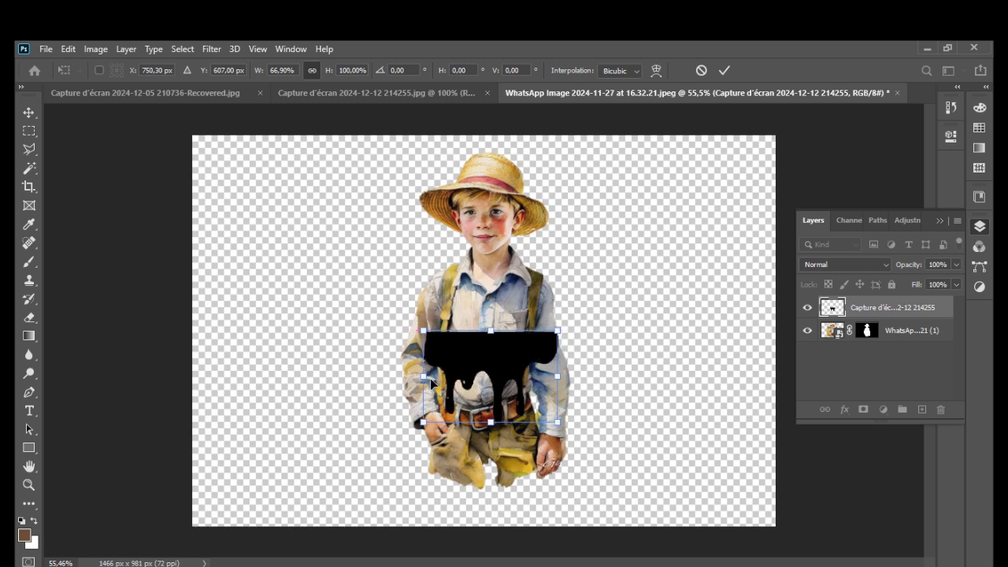
{"action": "left_click_drag", "start_coordinate": [424, 377], "coordinate": [412, 378]}
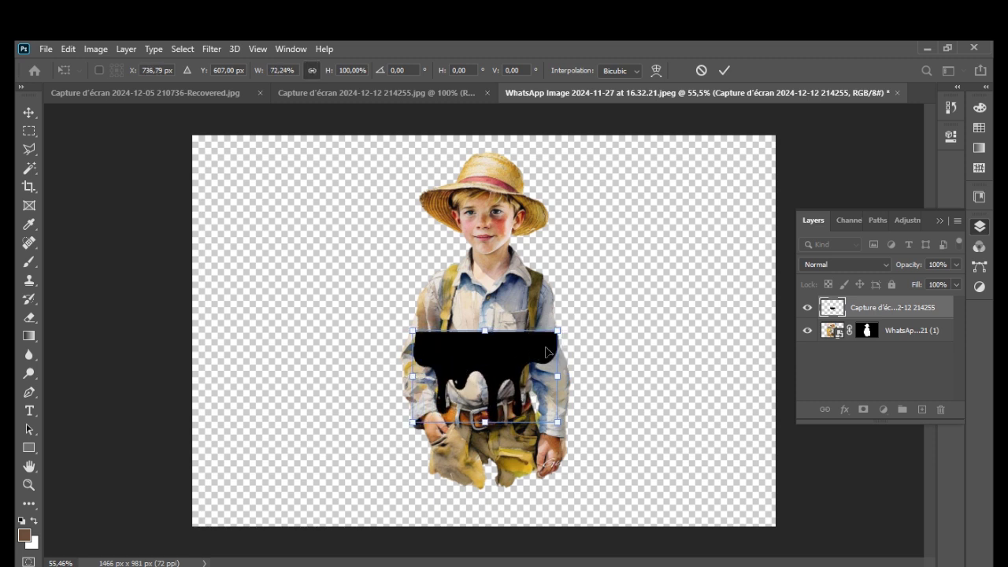
{"action": "left_click", "coordinate": [723, 70]}
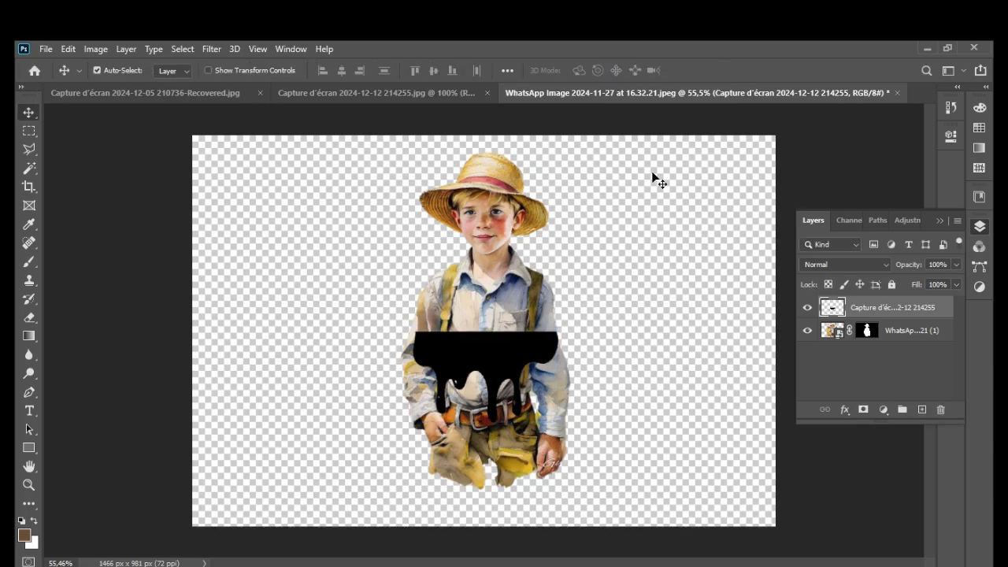
Set the drip layer's opacity to 55% and select everything outside its shape by inverting its pixel selection.
{"action": "left_click", "coordinate": [957, 265]}
{"action": "left_click_drag", "start_coordinate": [928, 282], "coordinate": [924, 282]}
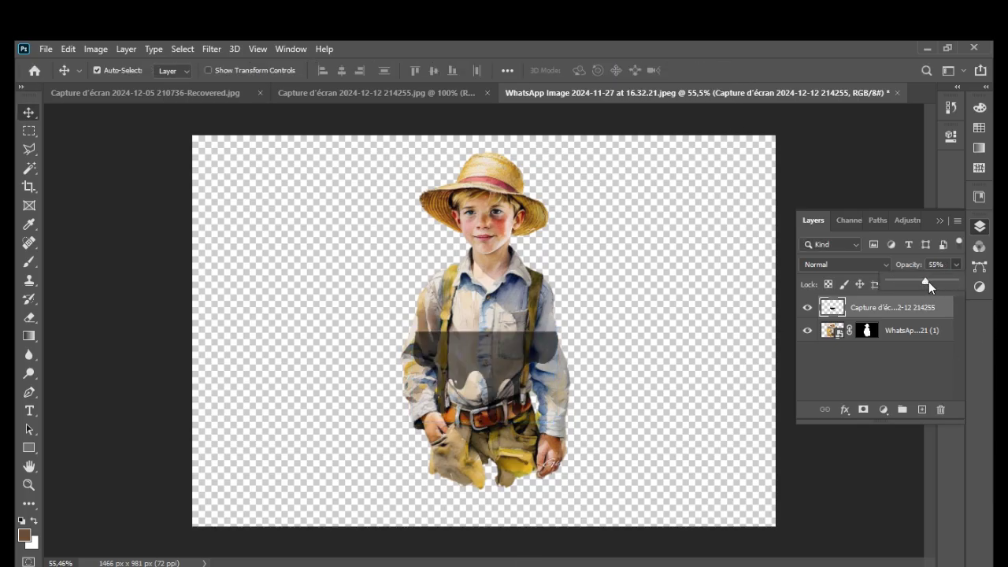
{"action": "right_click", "coordinate": [838, 308]}
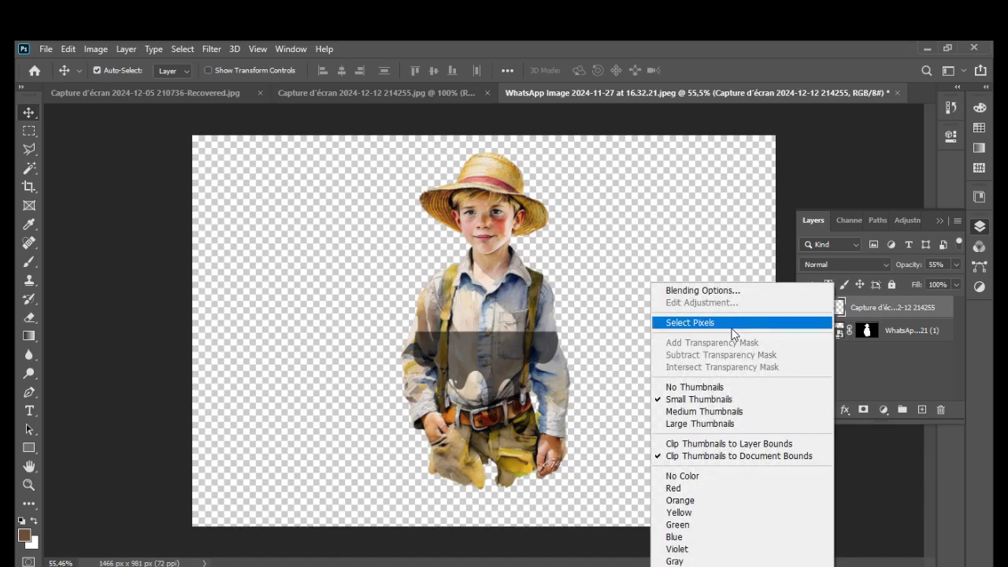
{"action": "left_click", "coordinate": [691, 323]}
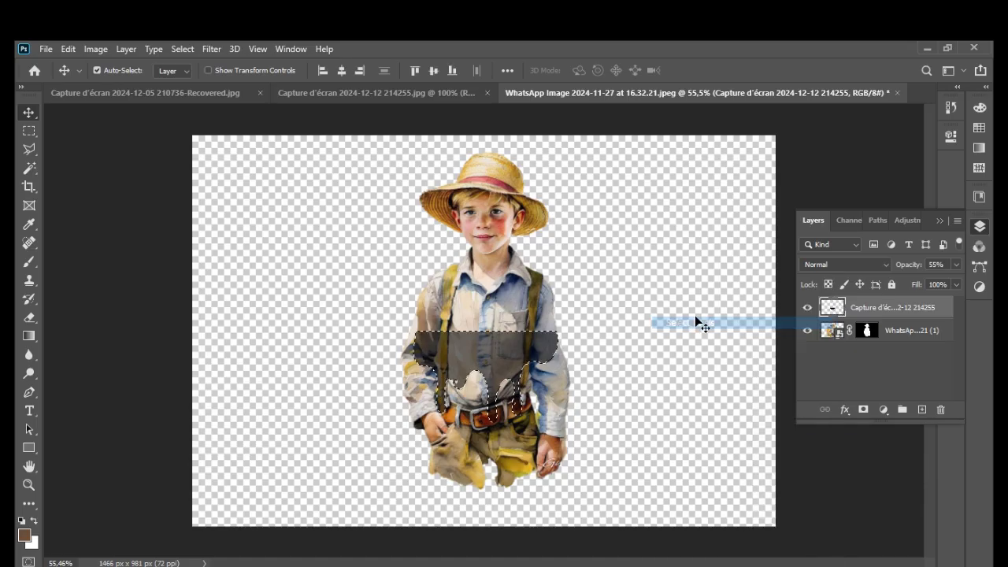
{"action": "left_click", "coordinate": [183, 49]}
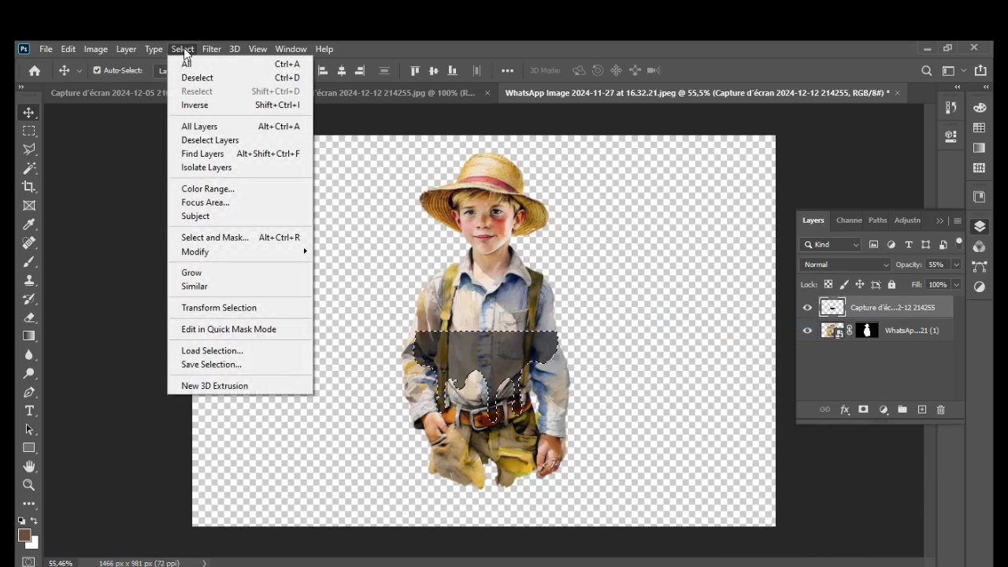
{"action": "left_click", "coordinate": [199, 103]}
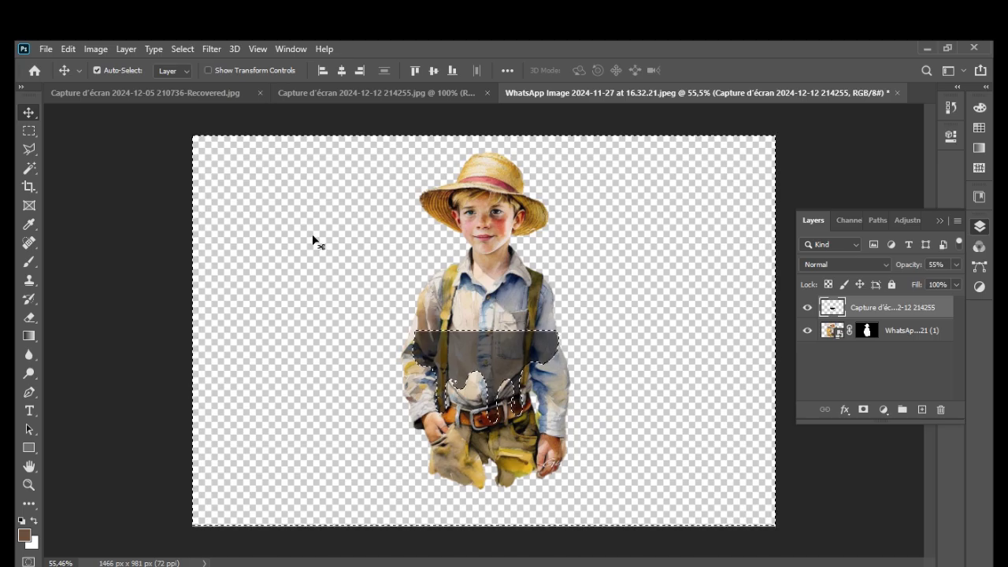
Hide the drip layer and ready a black brush of 73 px and 89% hardness for the boy's layer mask.
{"action": "left_click", "coordinate": [866, 330]}
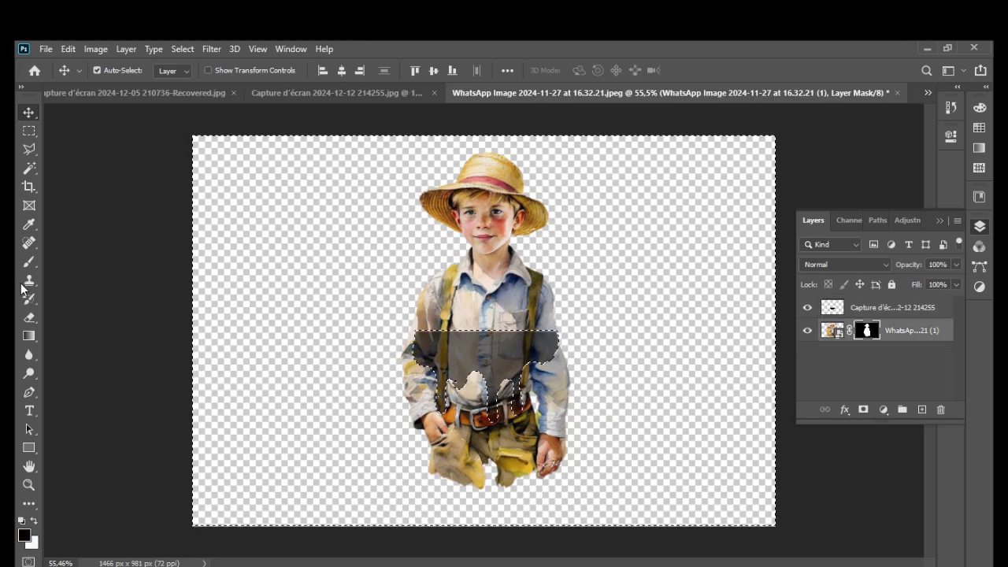
{"action": "left_click", "coordinate": [806, 308]}
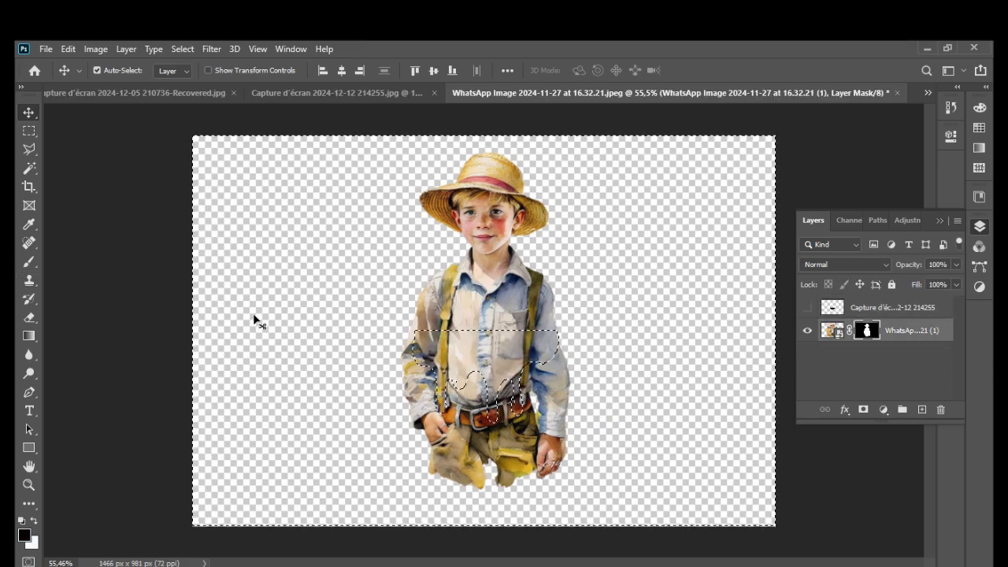
{"action": "left_click", "coordinate": [28, 265]}
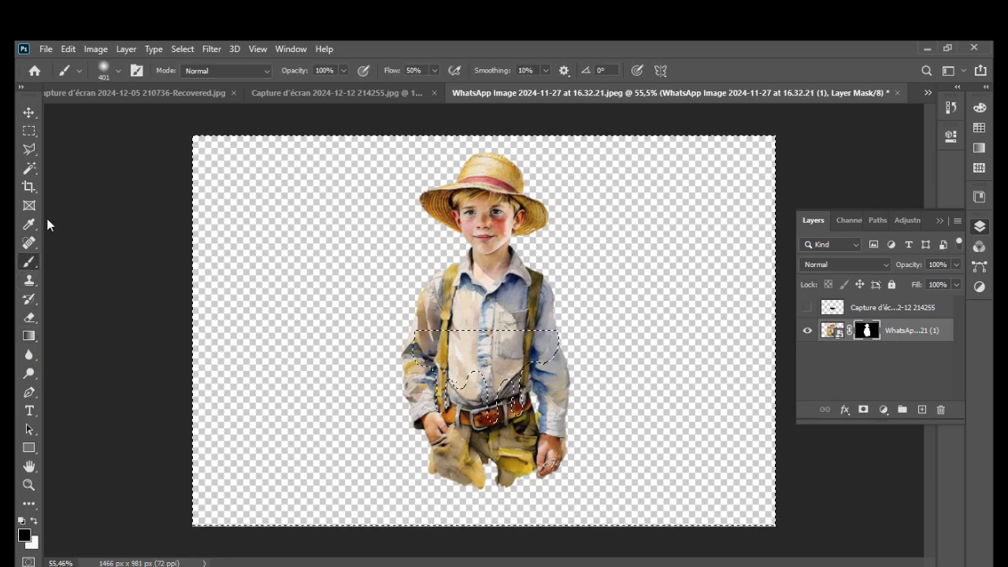
{"action": "left_click", "coordinate": [118, 70]}
{"action": "left_click_drag", "start_coordinate": [95, 149], "coordinate": [176, 148]}
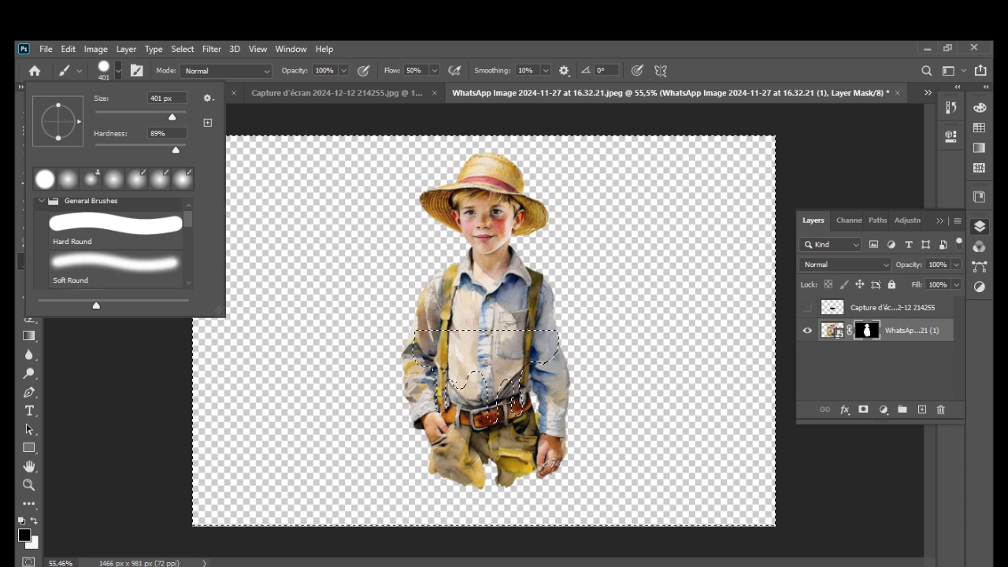
{"action": "right_click", "coordinate": [504, 334]}
{"action": "left_click_drag", "start_coordinate": [653, 369], "coordinate": [650, 370]}
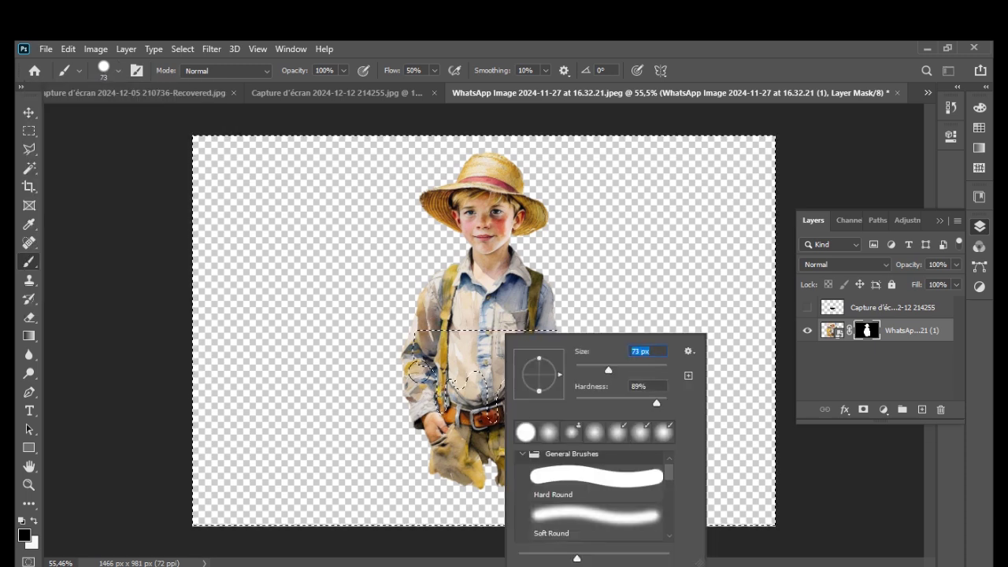
{"action": "key", "text": "Return"}
Paint black on the boy's mask around the drip selection to erase his arms, waist and trousers, and deselect.
{"action": "left_click_drag", "start_coordinate": [428, 410], "coordinate": [419, 408]}
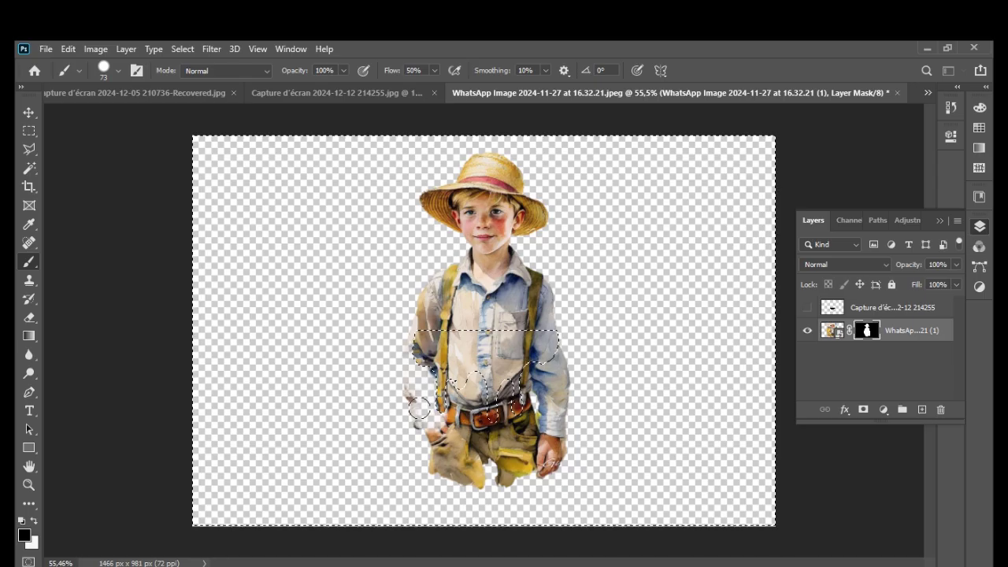
{"action": "left_click_drag", "start_coordinate": [450, 445], "coordinate": [400, 384]}
{"action": "mouse_move", "coordinate": [449, 461]}
{"action": "left_mouse_down"}
{"action": "mouse_move", "coordinate": [487, 465]}
{"action": "mouse_move", "coordinate": [454, 430]}
{"action": "mouse_move", "coordinate": [467, 383]}
{"action": "left_mouse_up"}
{"action": "left_click_drag", "start_coordinate": [442, 425], "coordinate": [435, 470]}
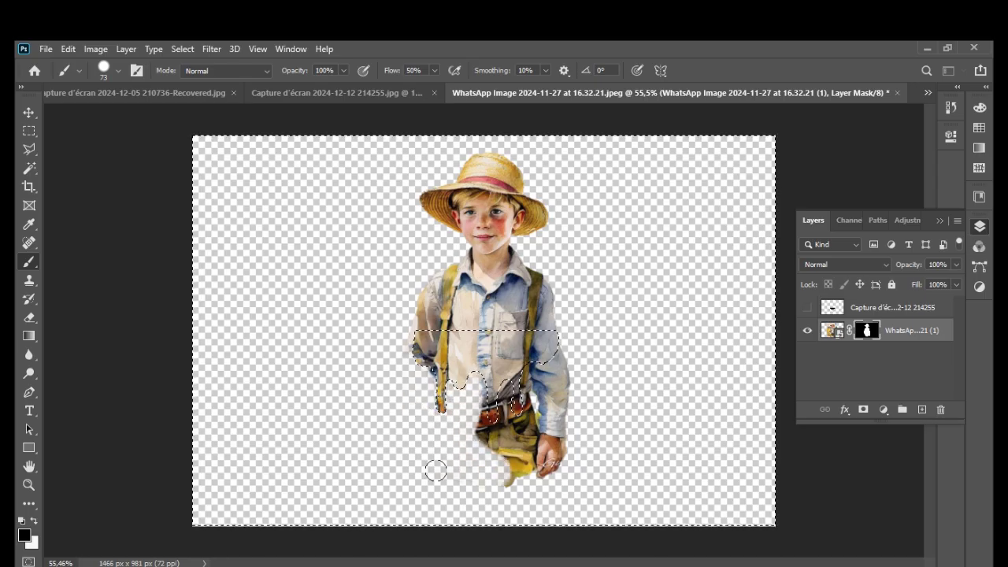
{"action": "left_click_drag", "start_coordinate": [472, 388], "coordinate": [482, 422]}
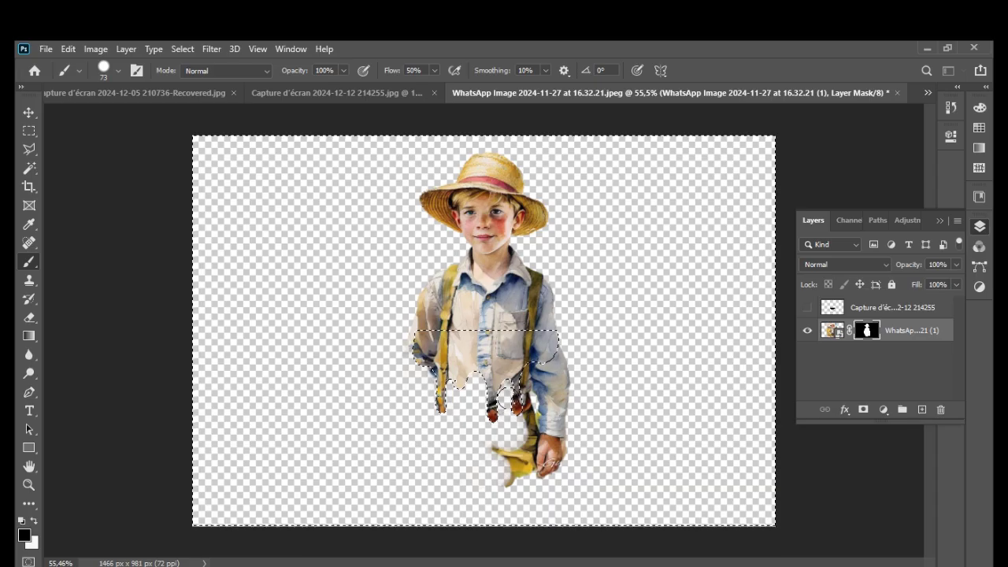
{"action": "mouse_move", "coordinate": [508, 392]}
{"action": "left_mouse_down"}
{"action": "mouse_move", "coordinate": [513, 432]}
{"action": "mouse_move", "coordinate": [540, 451]}
{"action": "mouse_move", "coordinate": [493, 477]}
{"action": "mouse_move", "coordinate": [558, 451]}
{"action": "mouse_move", "coordinate": [532, 378]}
{"action": "mouse_move", "coordinate": [561, 340]}
{"action": "mouse_move", "coordinate": [569, 405]}
{"action": "mouse_move", "coordinate": [554, 420]}
{"action": "mouse_move", "coordinate": [559, 377]}
{"action": "mouse_move", "coordinate": [525, 427]}
{"action": "mouse_move", "coordinate": [529, 402]}
{"action": "mouse_move", "coordinate": [499, 443]}
{"action": "left_mouse_up"}
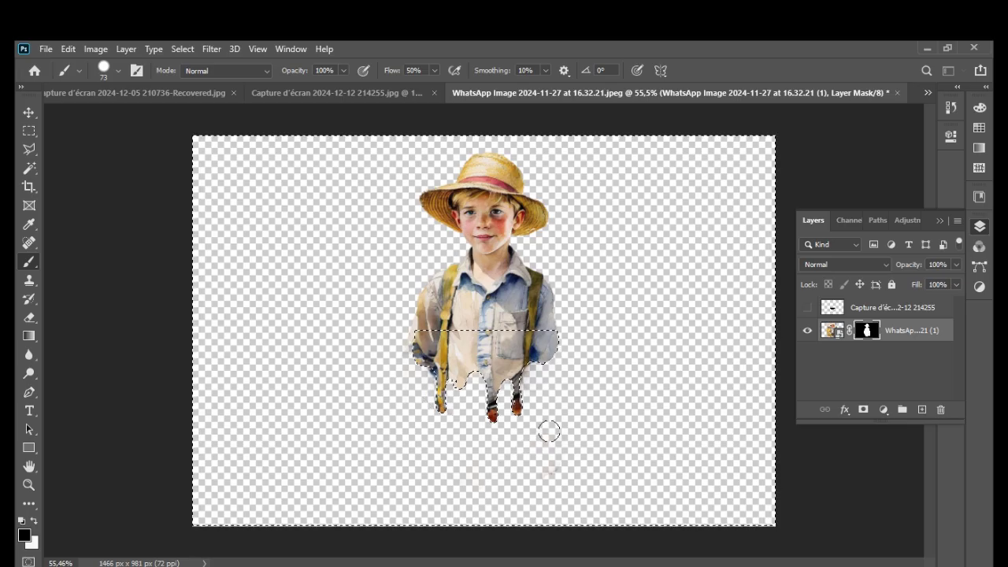
{"action": "key", "text": "ctrl+d"}
{"action": "left_click_drag", "start_coordinate": [524, 416], "coordinate": [542, 409]}
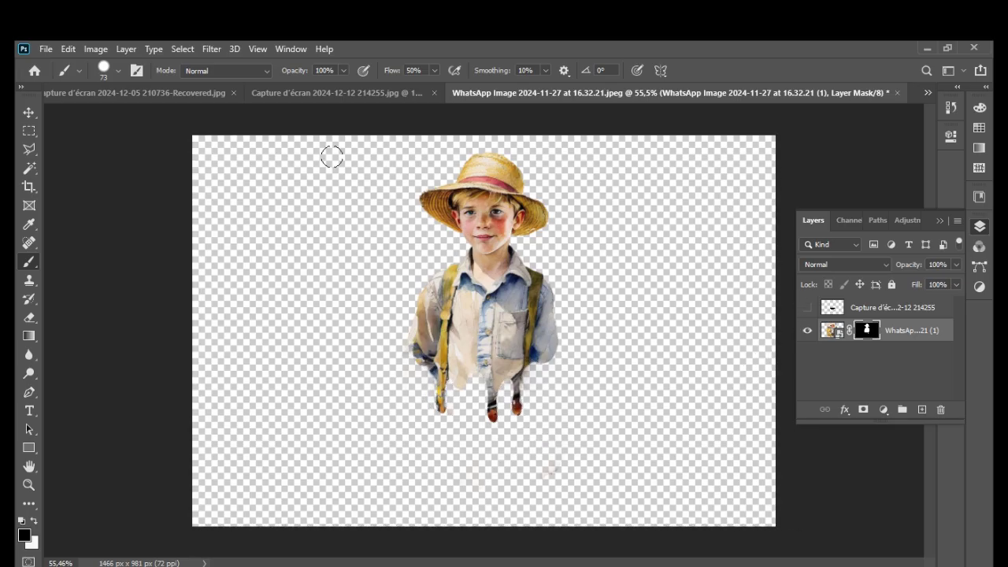
Move the masked boy cutout slightly down and to the left on the canvas.
{"action": "left_click", "coordinate": [29, 112]}
{"action": "left_click", "coordinate": [209, 188]}
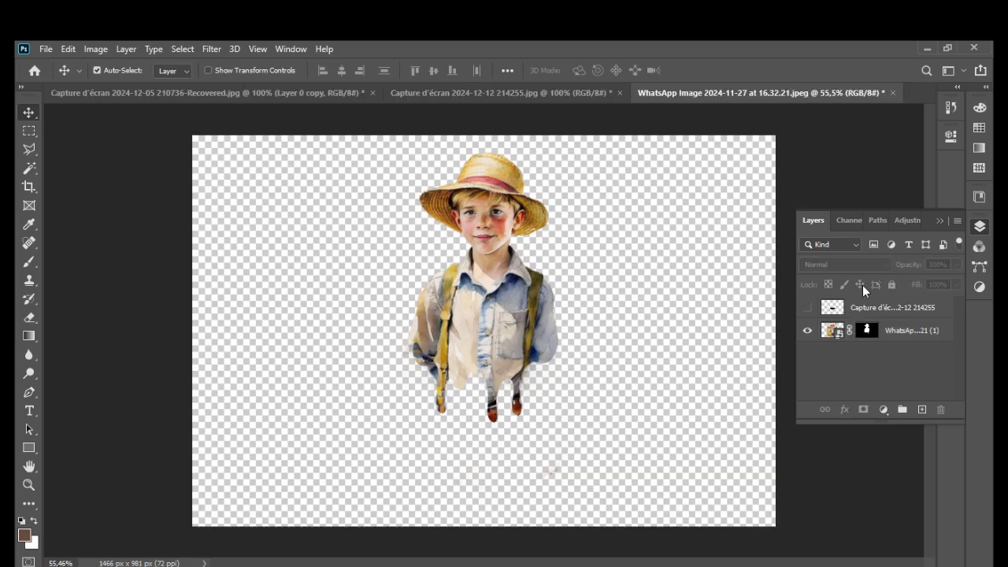
{"action": "left_click_drag", "start_coordinate": [495, 290], "coordinate": [485, 298]}
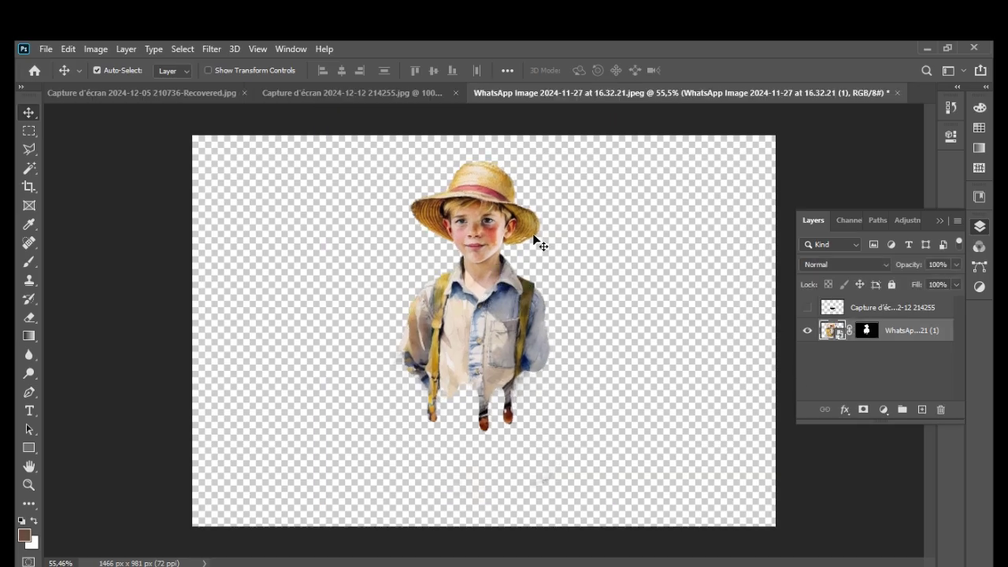
Add an empty layer beneath the boy and create a Gradient fill layer in its place.
{"action": "left_click", "coordinate": [921, 409]}
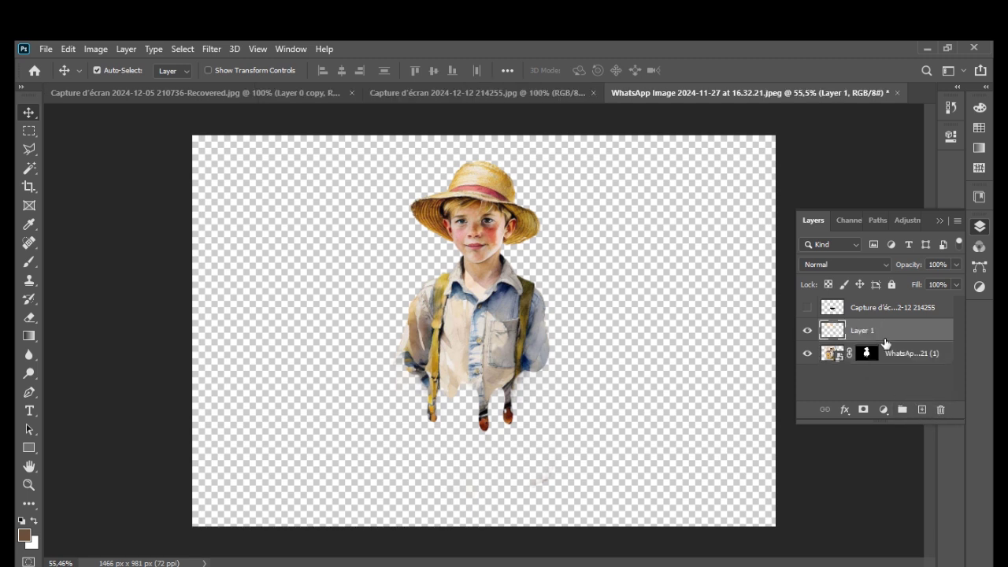
{"action": "left_click_drag", "start_coordinate": [882, 336], "coordinate": [912, 396]}
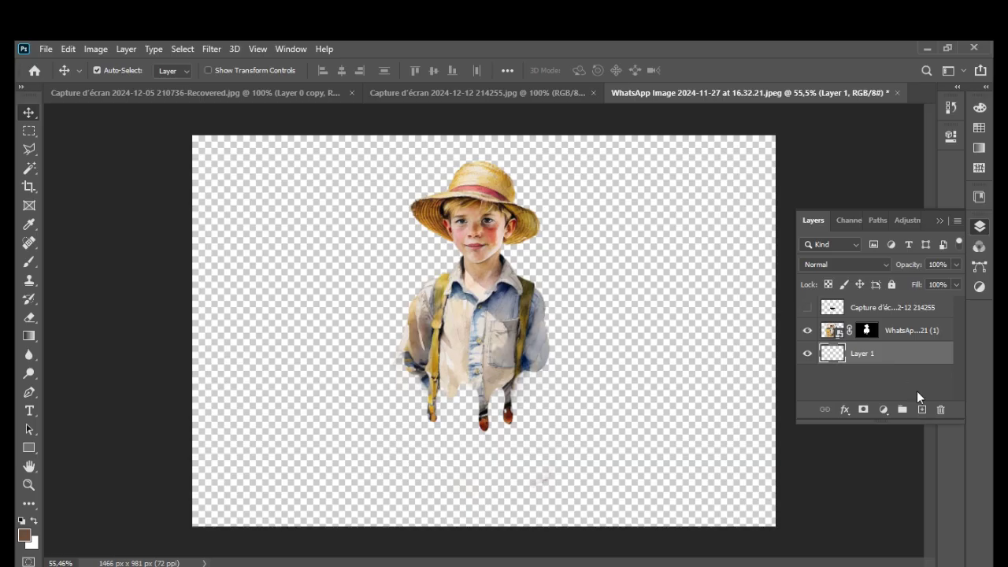
{"action": "left_click", "coordinate": [884, 410]}
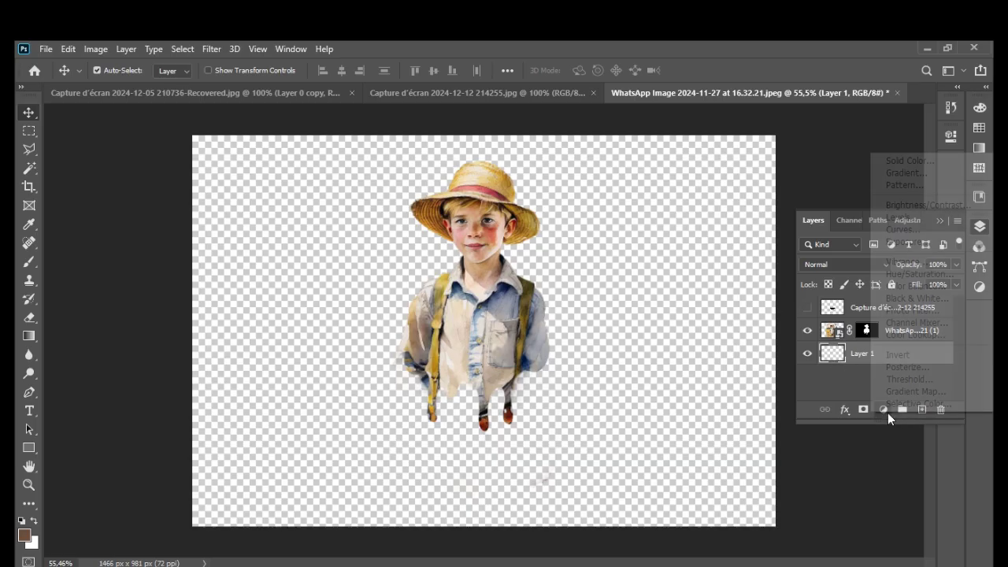
{"action": "left_click", "coordinate": [900, 174]}
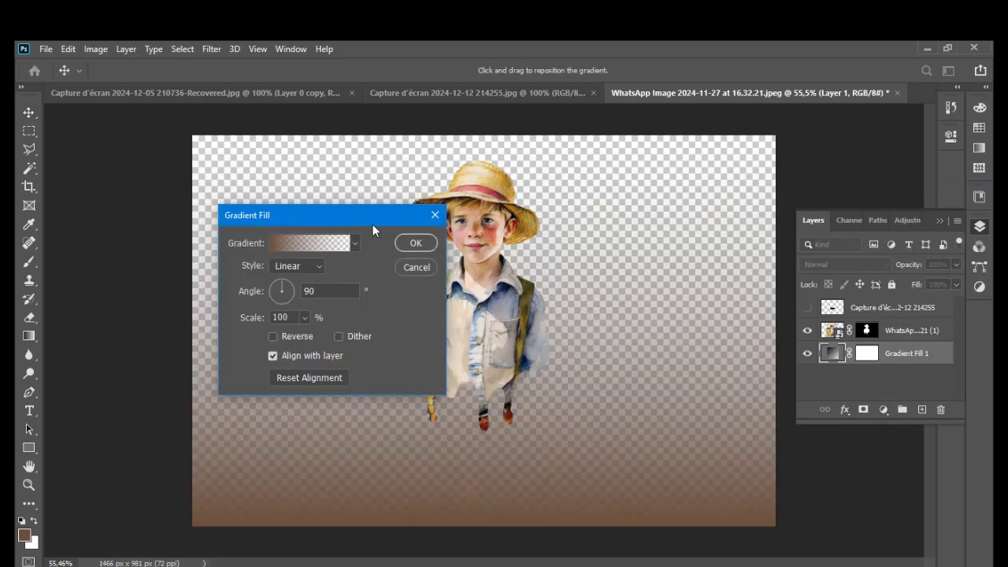
Load the Black, White preset from Basics and reverse its colour stops, with white at 0% and black at 100%.
{"action": "left_click", "coordinate": [293, 243]}
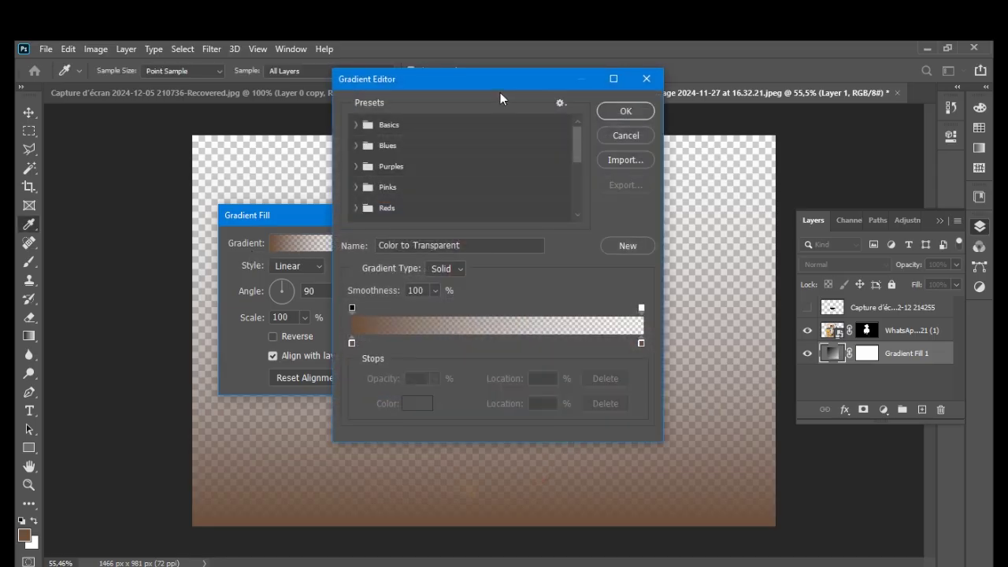
{"action": "left_click", "coordinate": [353, 126]}
{"action": "left_click", "coordinate": [423, 148]}
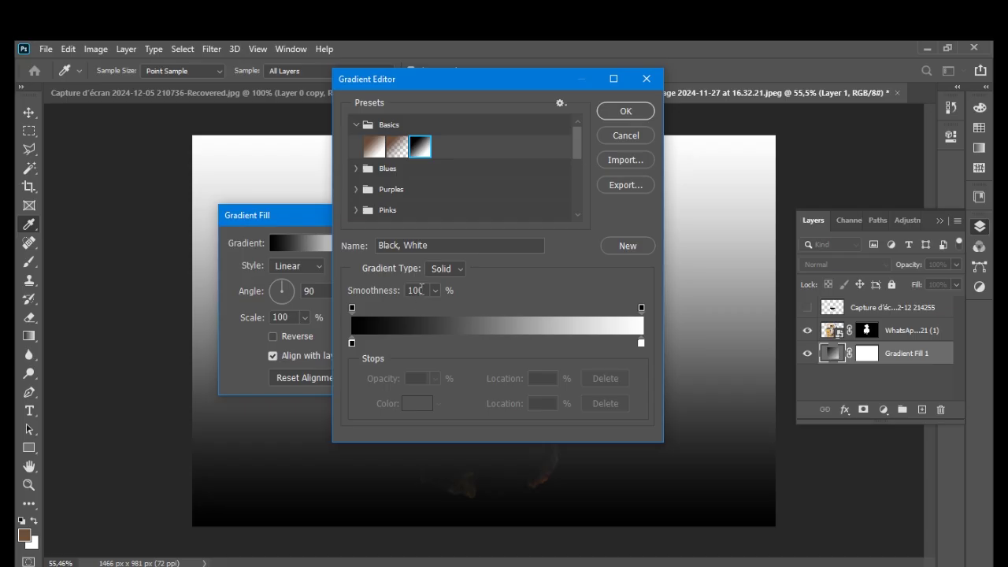
{"action": "mouse_move", "coordinate": [351, 344]}
{"action": "left_mouse_down"}
{"action": "mouse_move", "coordinate": [622, 343]}
{"action": "mouse_move", "coordinate": [352, 344]}
{"action": "left_mouse_up"}
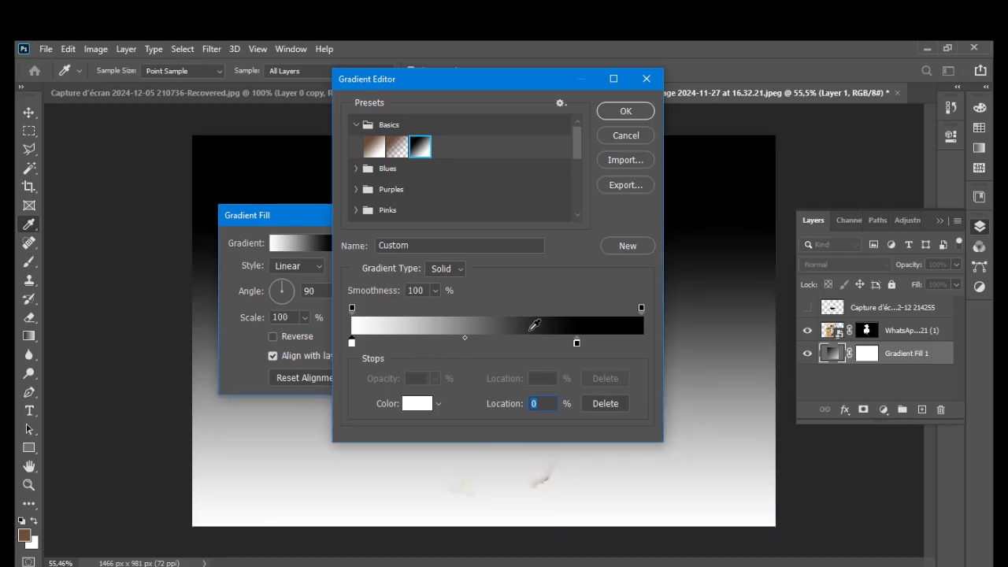
{"action": "left_click_drag", "start_coordinate": [577, 343], "coordinate": [642, 344]}
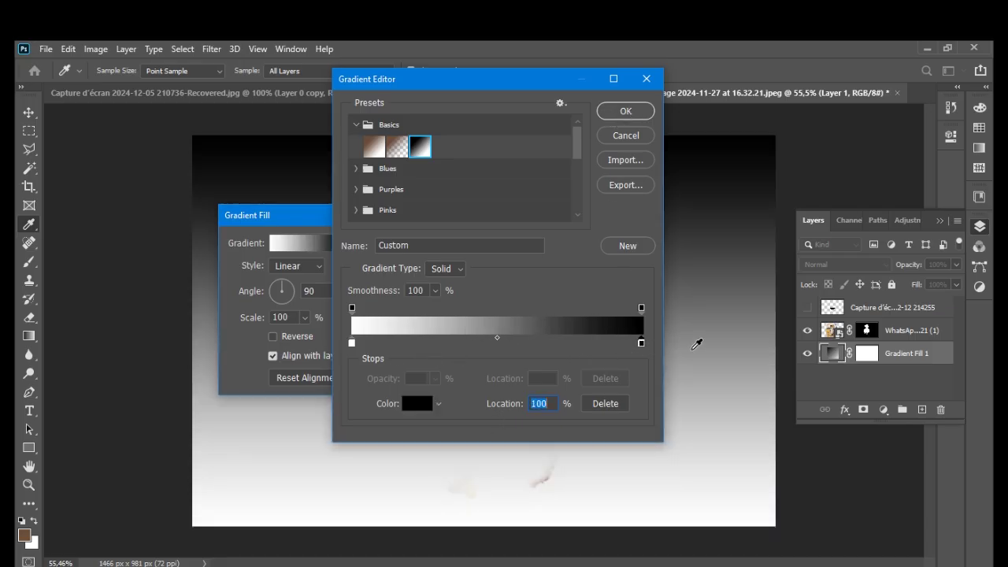
Recolour the gradient's 100% stop to light green 79d561 and accept the edited gradient.
{"action": "double_click", "coordinate": [640, 344]}
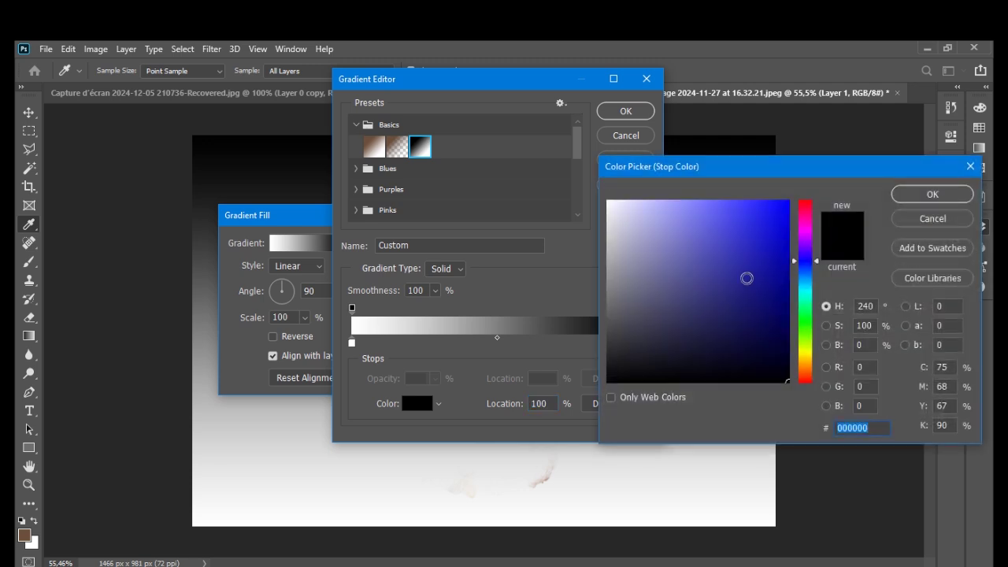
{"action": "left_click_drag", "start_coordinate": [811, 309], "coordinate": [811, 329]}
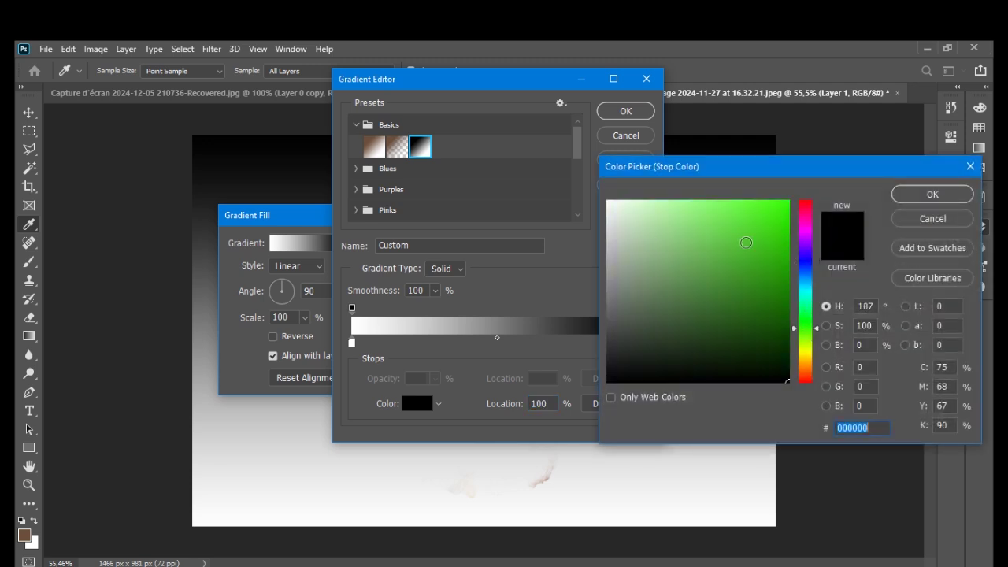
{"action": "left_click", "coordinate": [745, 243]}
{"action": "left_click", "coordinate": [745, 307]}
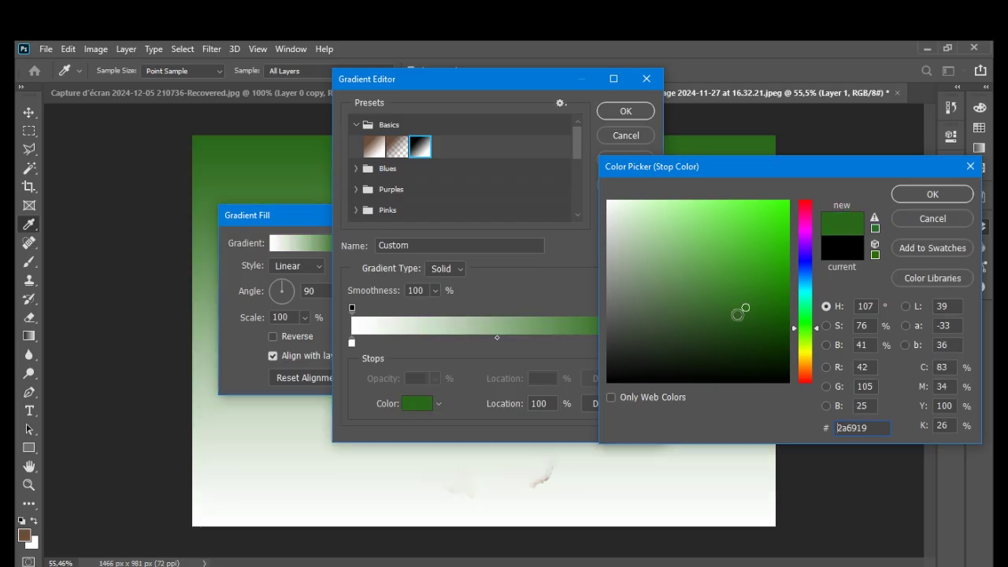
{"action": "mouse_move", "coordinate": [693, 309]}
{"action": "left_mouse_down"}
{"action": "mouse_move", "coordinate": [658, 262]}
{"action": "mouse_move", "coordinate": [670, 288]}
{"action": "mouse_move", "coordinate": [650, 230]}
{"action": "left_mouse_up"}
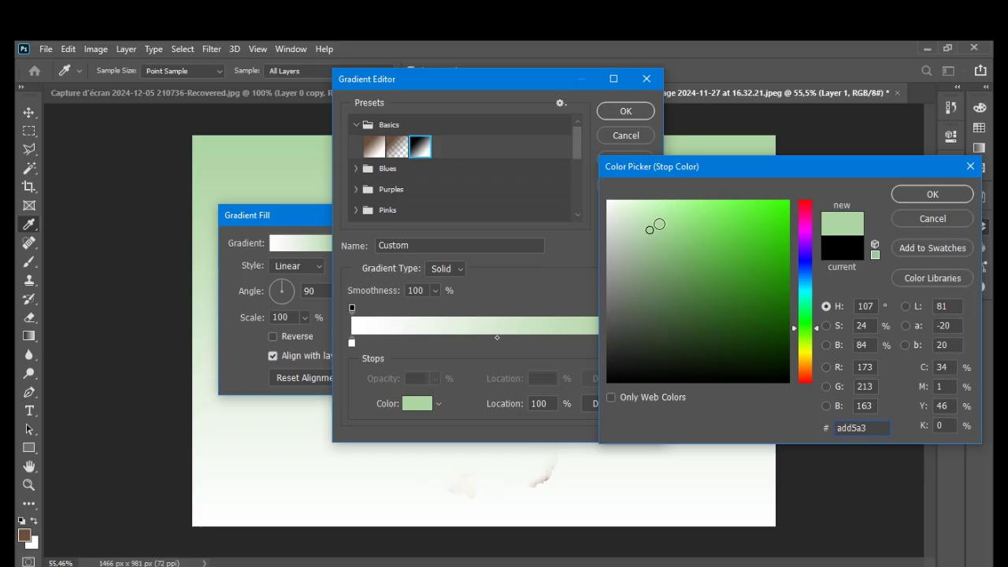
{"action": "left_click", "coordinate": [706, 230]}
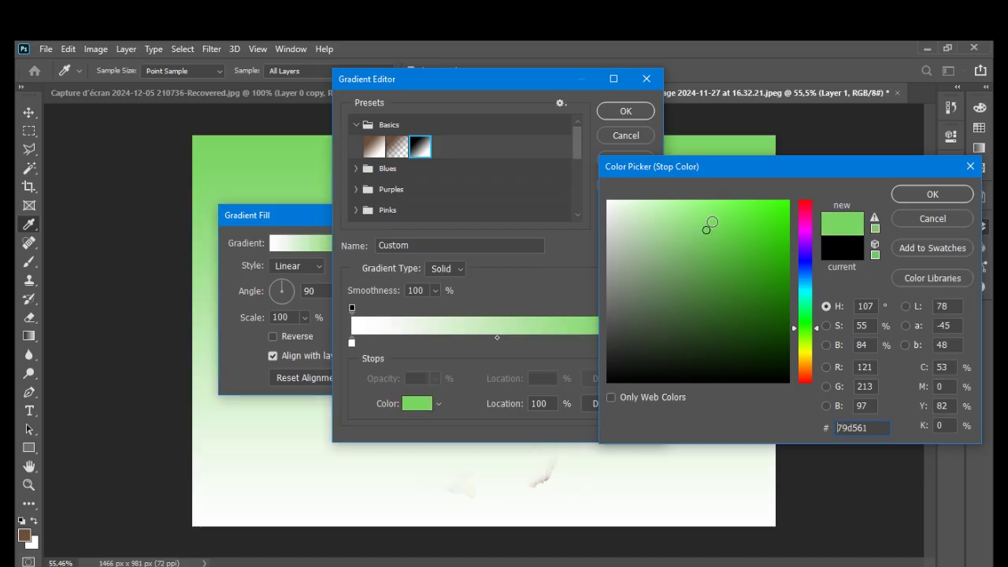
{"action": "left_click", "coordinate": [932, 195]}
{"action": "left_click", "coordinate": [630, 111]}
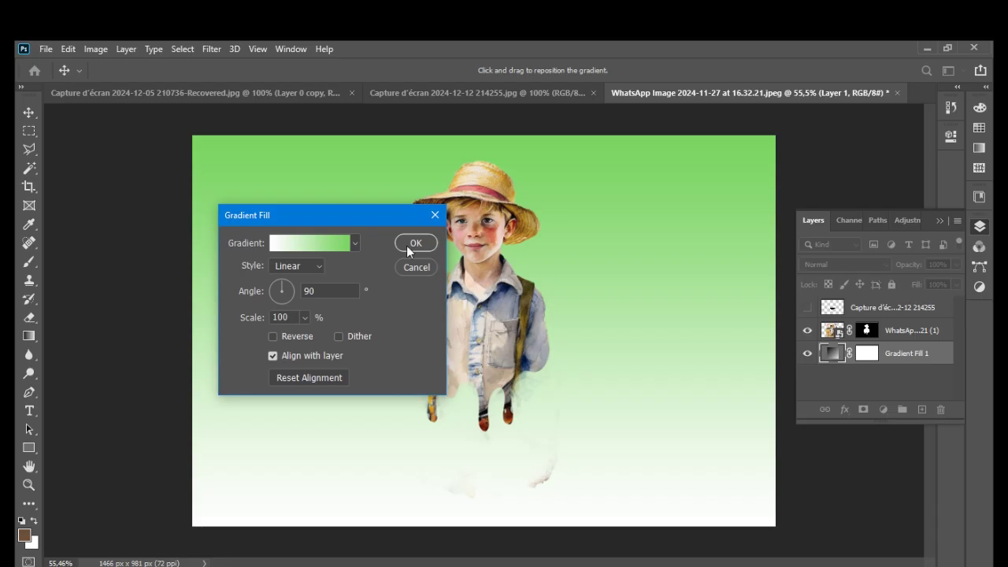
Make the background gradient fill Radial with a scale of 168% and apply it.
{"action": "left_click_drag", "start_coordinate": [366, 219], "coordinate": [264, 186]}
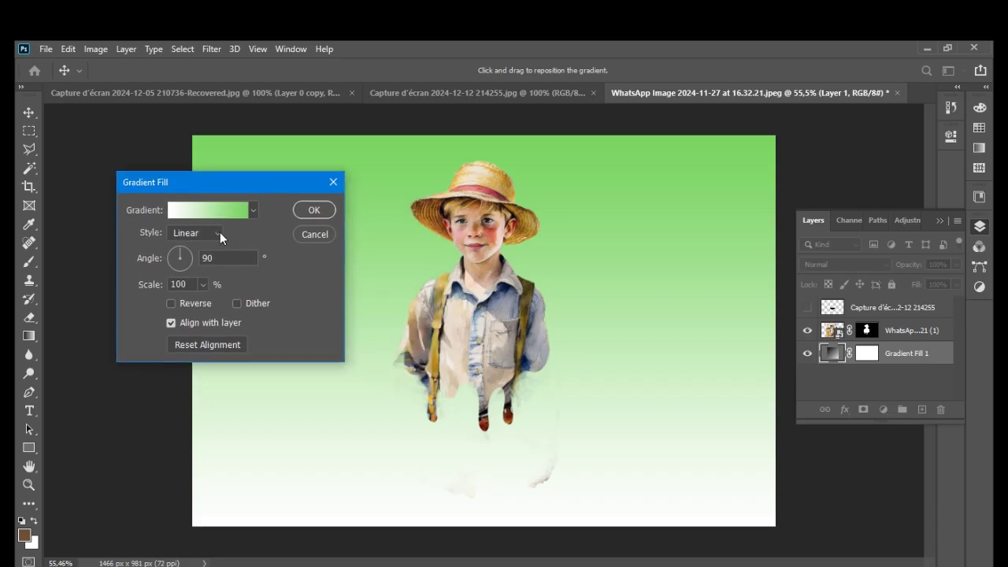
{"action": "left_click", "coordinate": [219, 235]}
{"action": "left_click", "coordinate": [197, 260]}
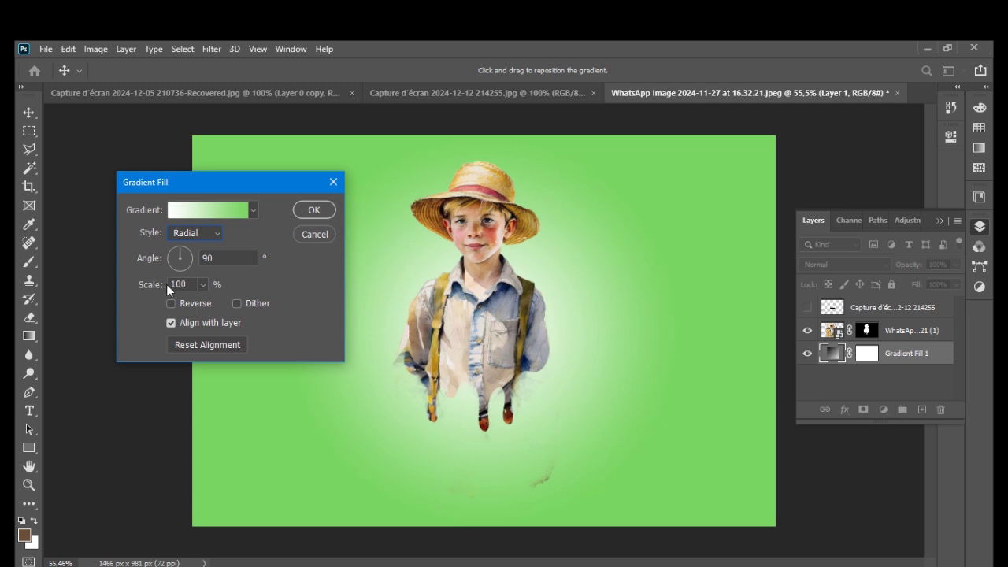
{"action": "left_click_drag", "start_coordinate": [168, 288], "coordinate": [210, 288]}
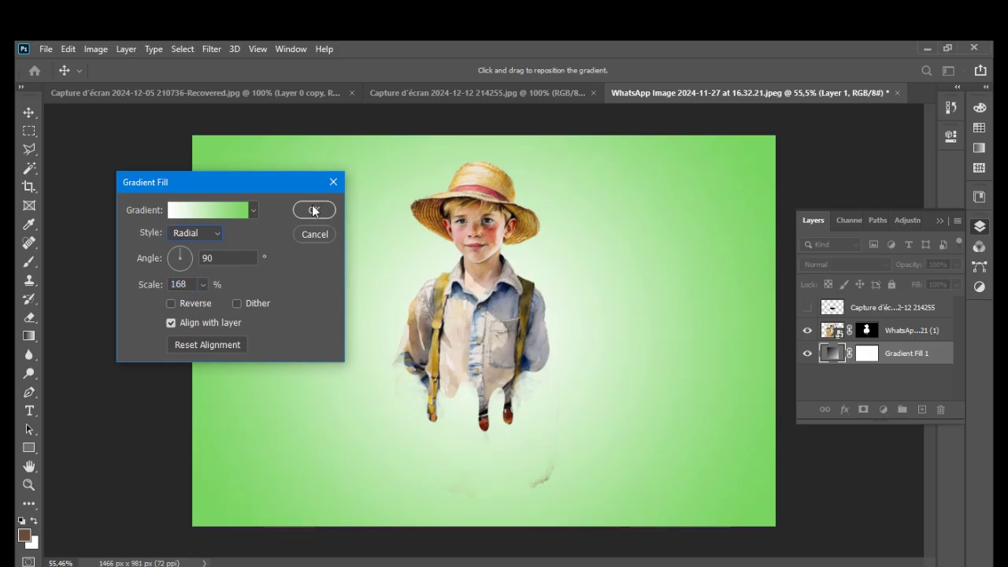
{"action": "left_click", "coordinate": [312, 210]}
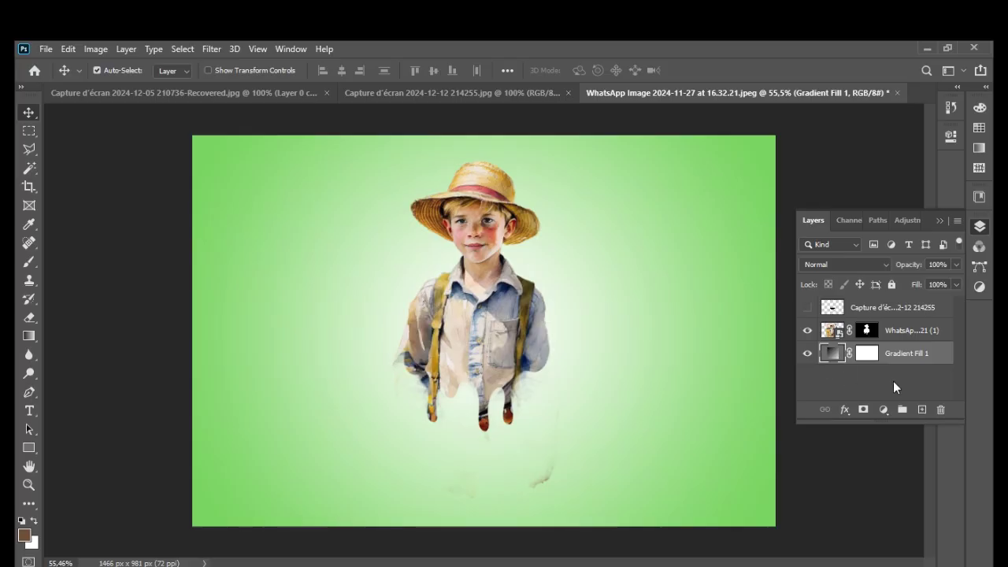
Add an empty layer above the gradient fill and set up a soft round brush at 143 px with 0% hardness.
{"action": "left_click", "coordinate": [921, 410]}
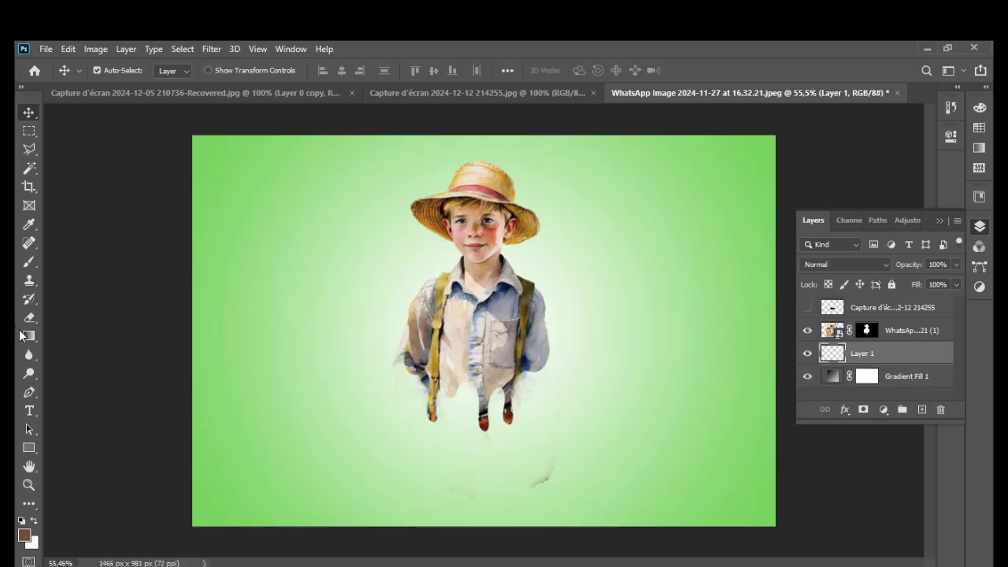
{"action": "left_click", "coordinate": [32, 261]}
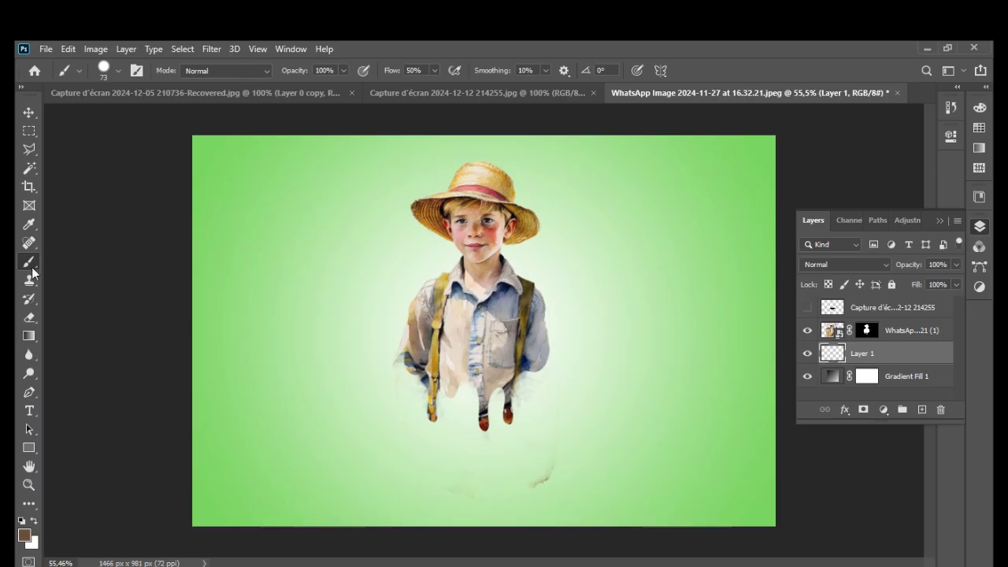
{"action": "left_click", "coordinate": [117, 71]}
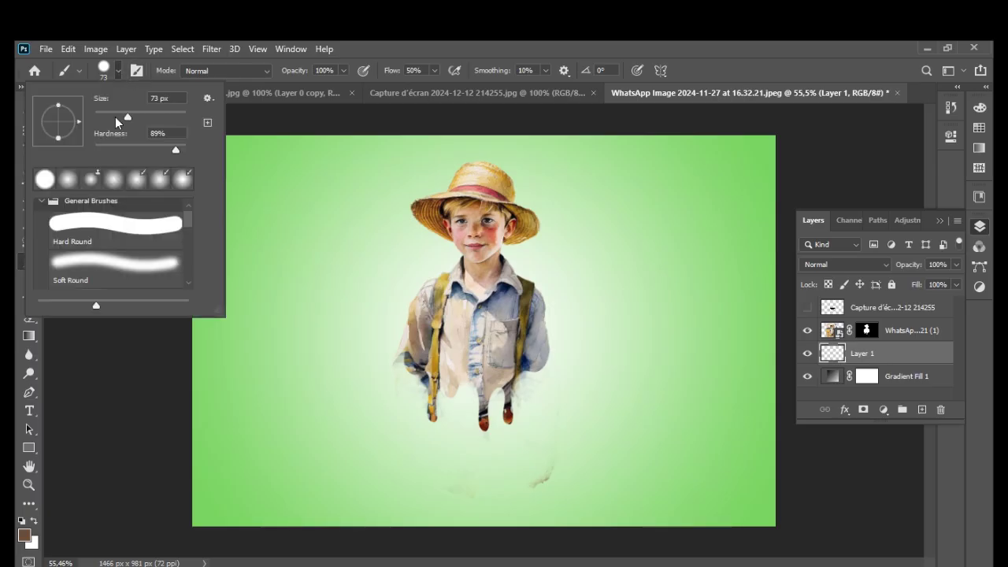
{"action": "left_click", "coordinate": [71, 182]}
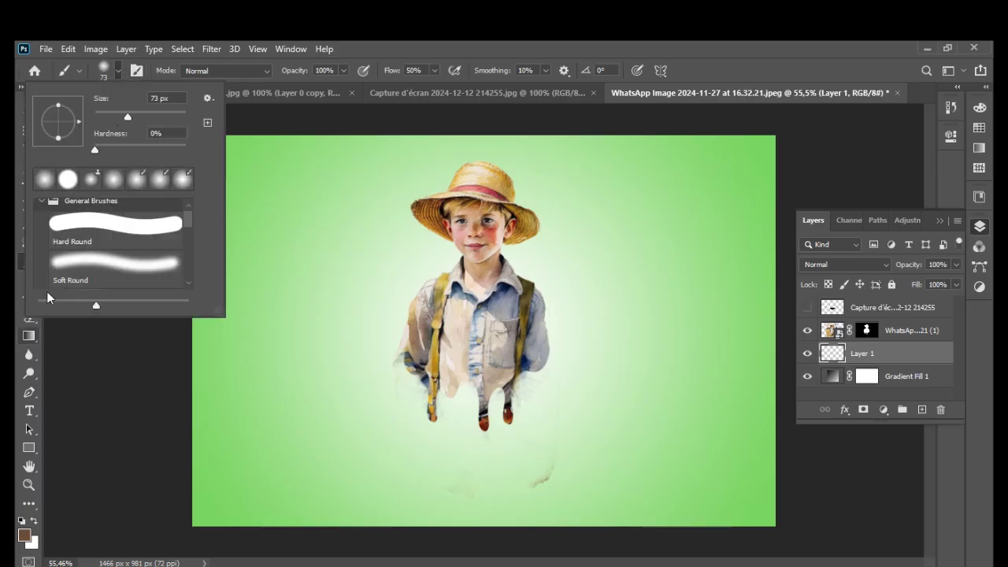
{"action": "left_click_drag", "start_coordinate": [127, 116], "coordinate": [150, 116]}
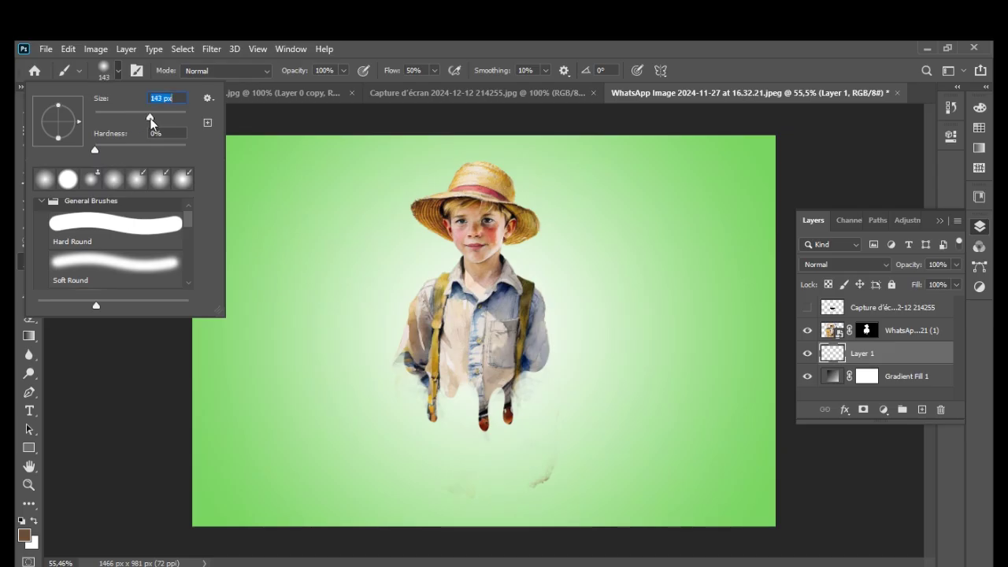
Set the foreground colour to dark brown 3e3526, sampled from the lower part of the boy's clothing.
{"action": "key", "text": "i"}
{"action": "left_click", "coordinate": [26, 540]}
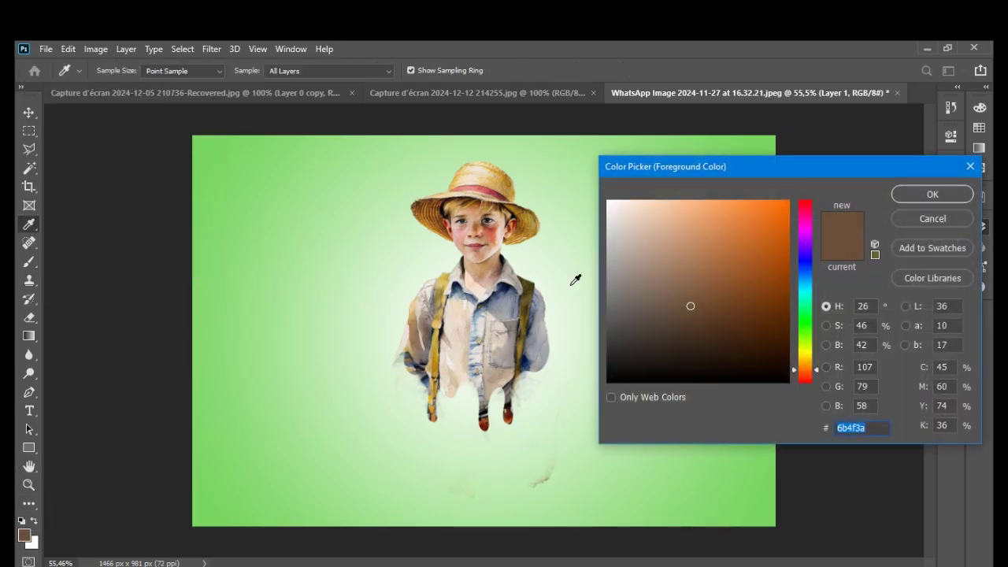
{"action": "left_click", "coordinate": [522, 365]}
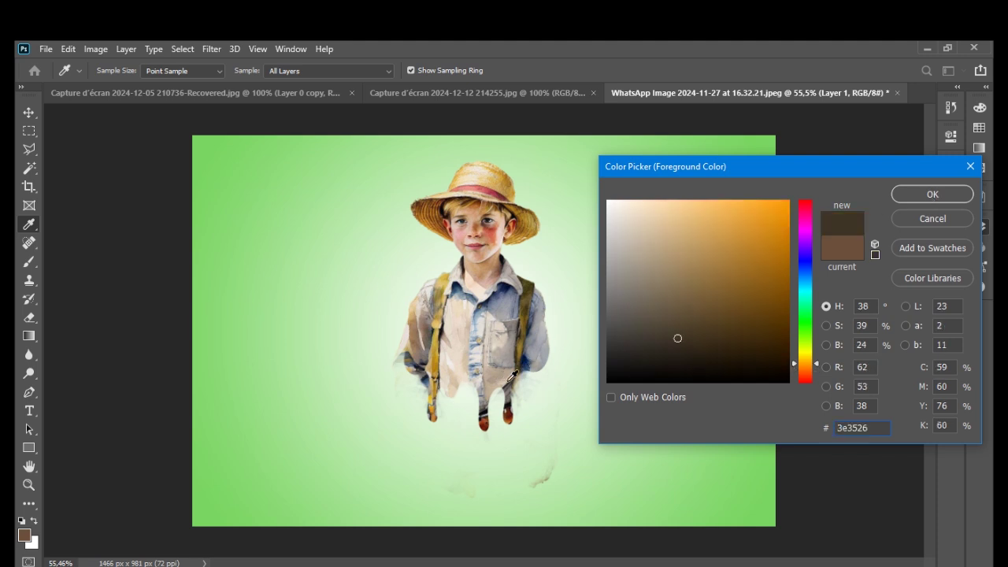
{"action": "left_click", "coordinate": [932, 194]}
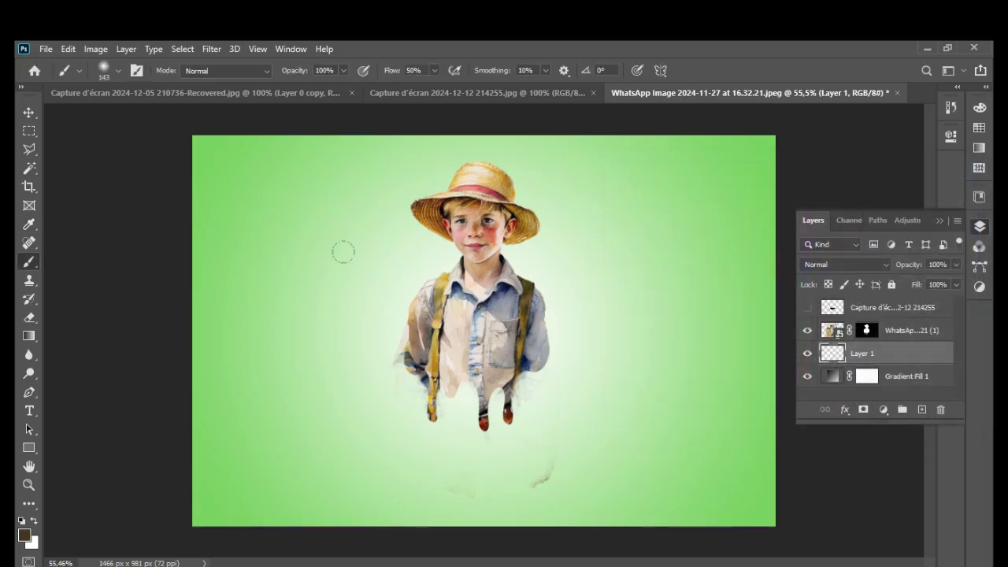
Enlarge the soft brush to 354 px and paint one dark blurred spot beneath the boy's drips.
{"action": "right_click", "coordinate": [477, 335]}
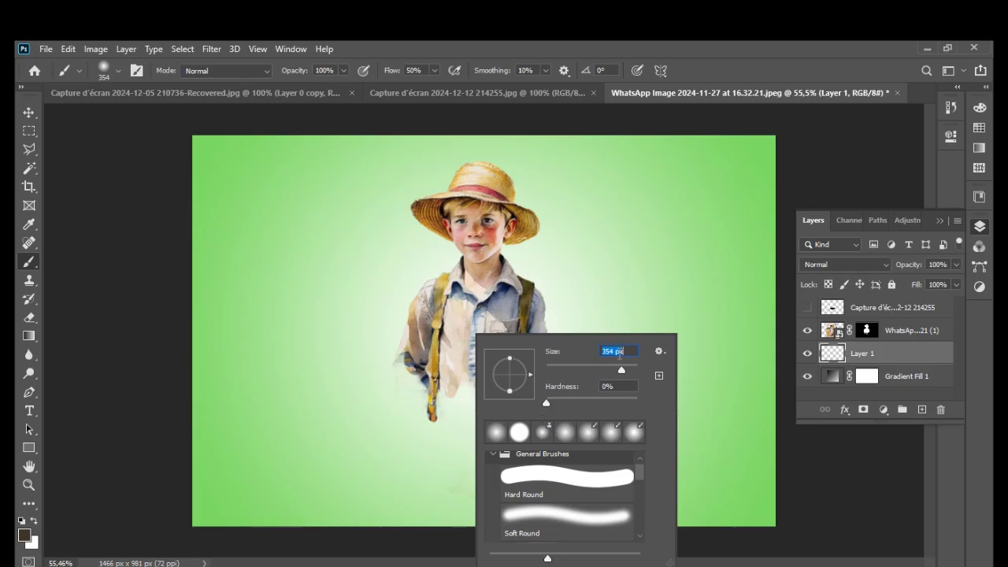
{"action": "key", "text": "Return"}
{"action": "left_click", "coordinate": [431, 395]}
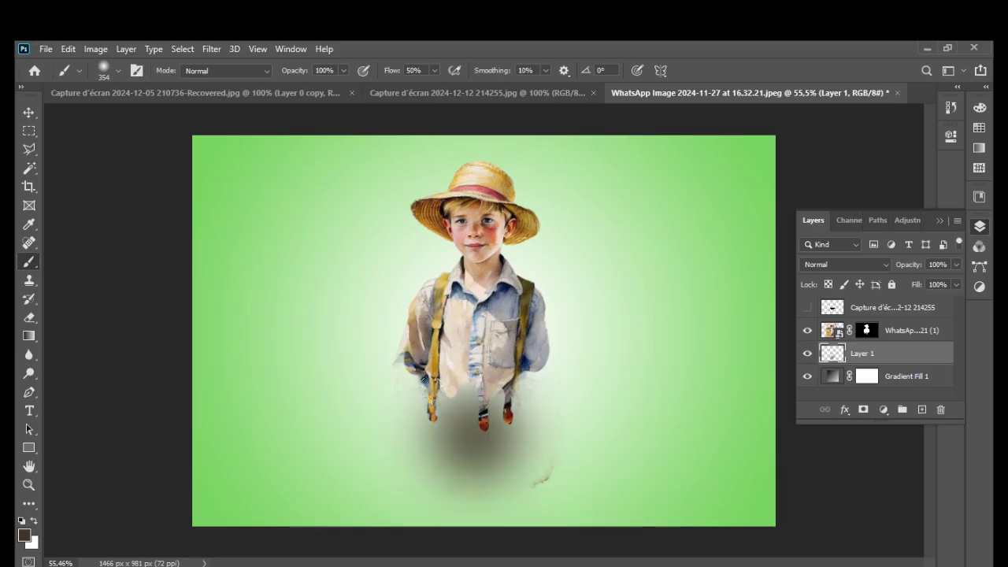
Transform the painted spot into a flat shadow below the drips, with height 23.01% and width about 138%.
{"action": "key", "text": "ctrl+t"}
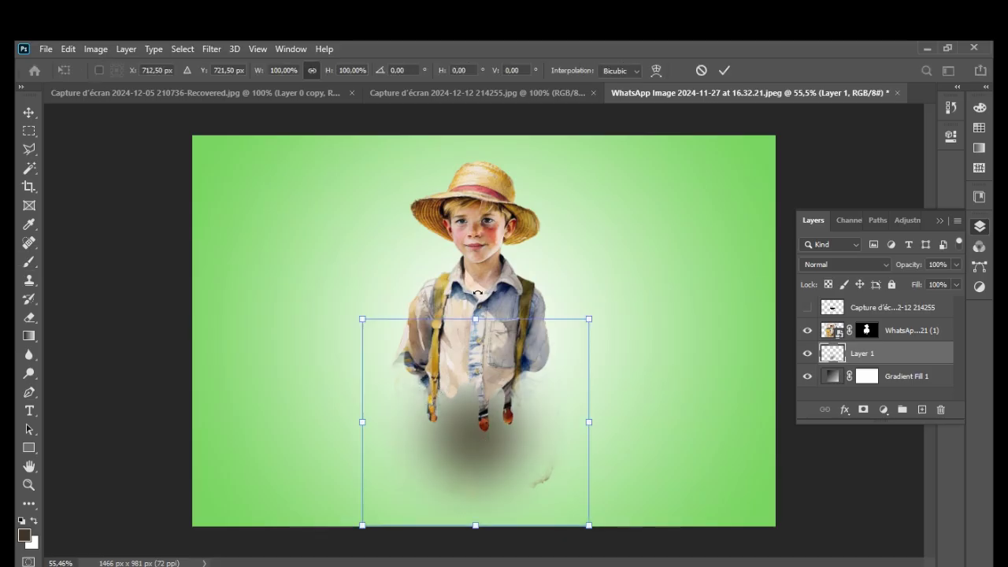
{"action": "left_click_drag", "start_coordinate": [475, 332], "coordinate": [483, 457]}
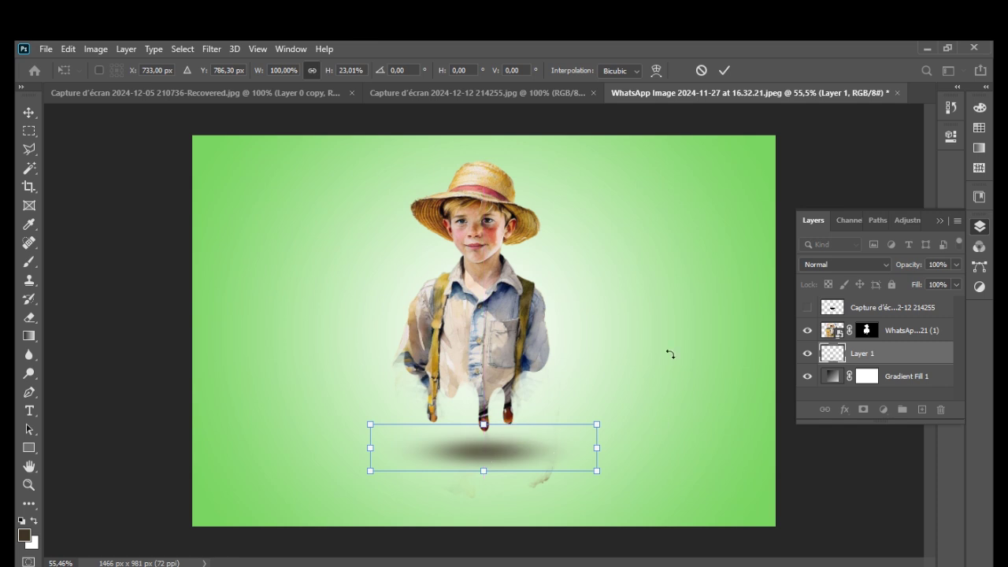
{"action": "left_click_drag", "start_coordinate": [597, 449], "coordinate": [684, 449]}
{"action": "left_click_drag", "start_coordinate": [540, 455], "coordinate": [503, 455]}
{"action": "left_click", "coordinate": [722, 71]}
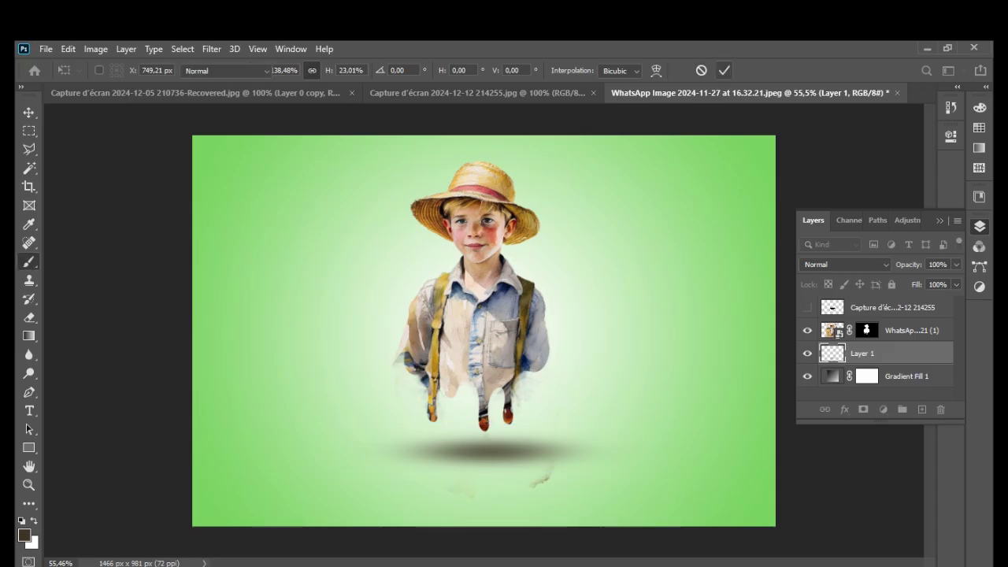
Move the shadow slightly left so it sits centred beneath the boy.
{"action": "key", "text": "b"}
{"action": "scroll", "coordinate": [567, 238], "scroll_direction": "up", "scroll_amount": 2}
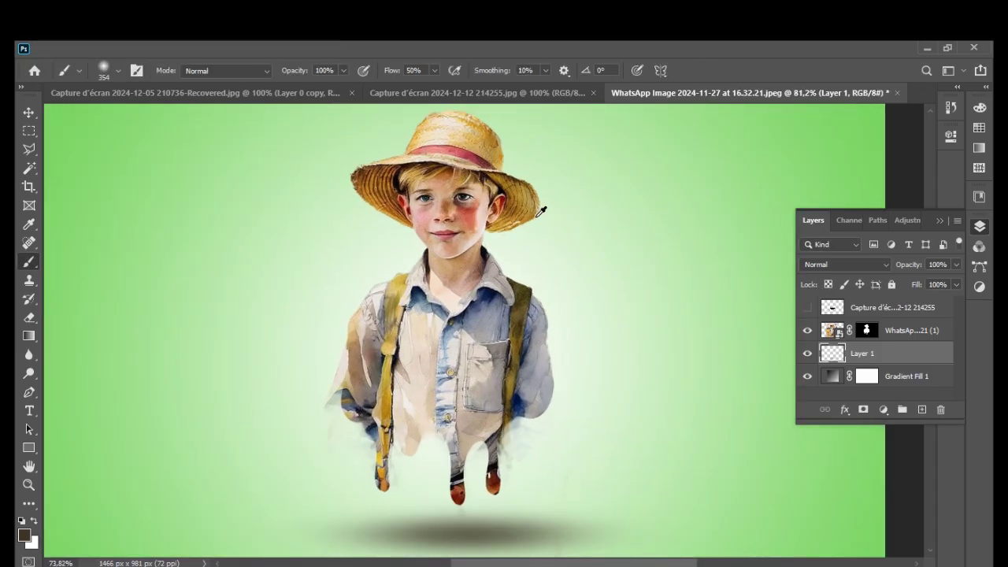
{"action": "scroll", "coordinate": [543, 226], "scroll_direction": "down", "scroll_amount": 2}
{"action": "scroll", "coordinate": [543, 227], "scroll_direction": "up", "scroll_amount": 1}
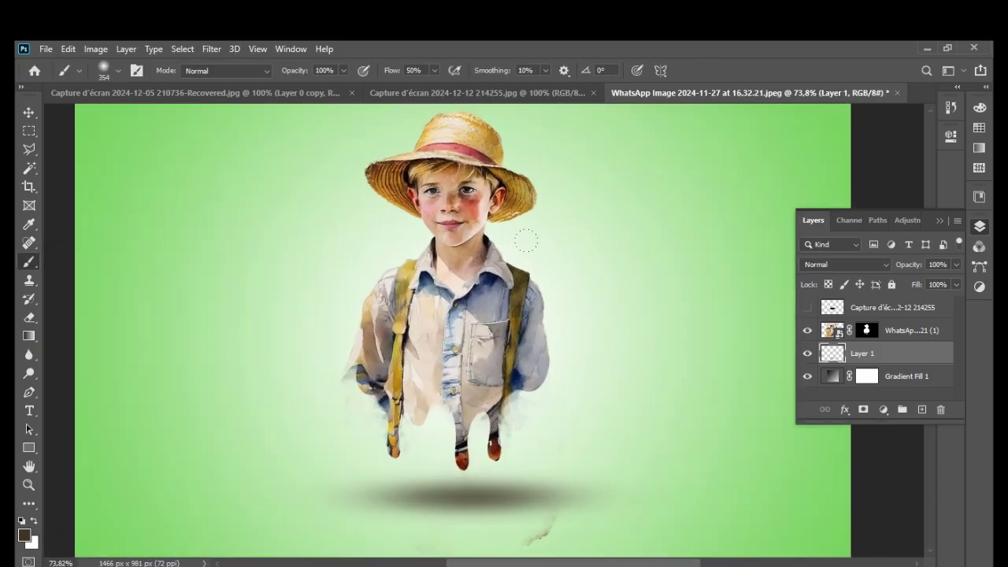
{"action": "scroll", "coordinate": [603, 270], "scroll_direction": "down", "scroll_amount": 2}
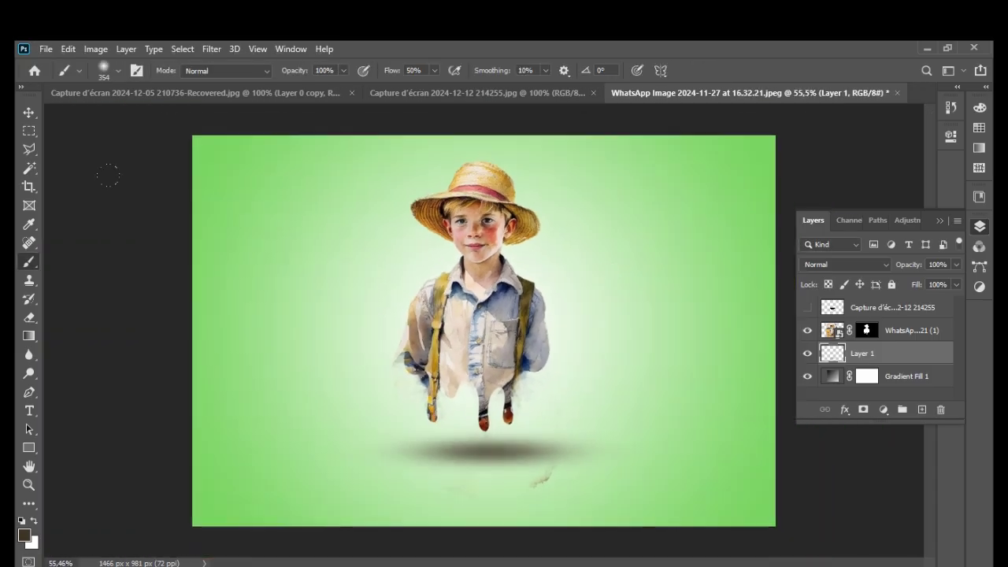
{"action": "left_click", "coordinate": [29, 112]}
{"action": "left_click_drag", "start_coordinate": [490, 456], "coordinate": [484, 453]}
{"action": "scroll", "coordinate": [563, 292], "scroll_direction": "up", "scroll_amount": 1}
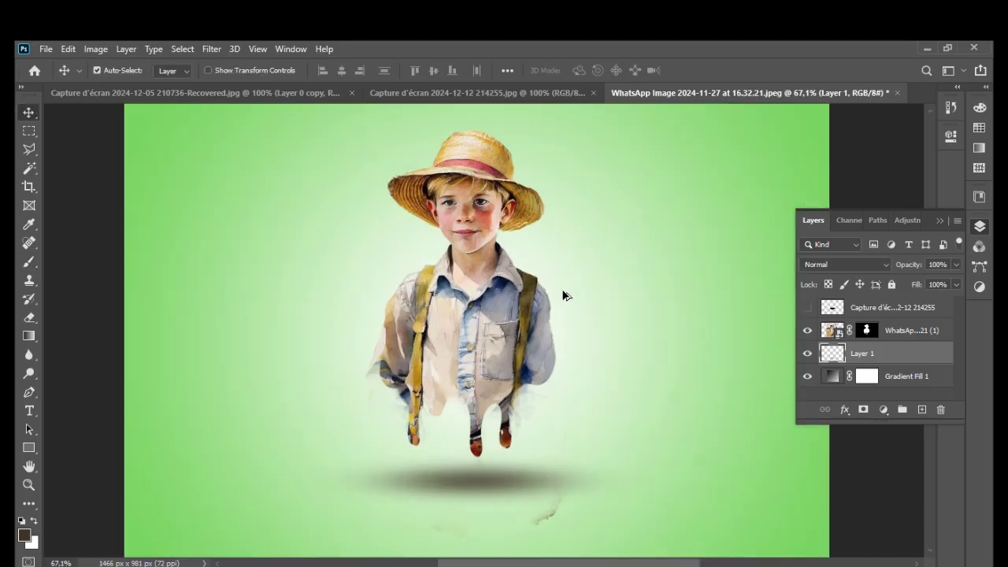
{"action": "scroll", "coordinate": [652, 284], "scroll_direction": "down", "scroll_amount": 1}
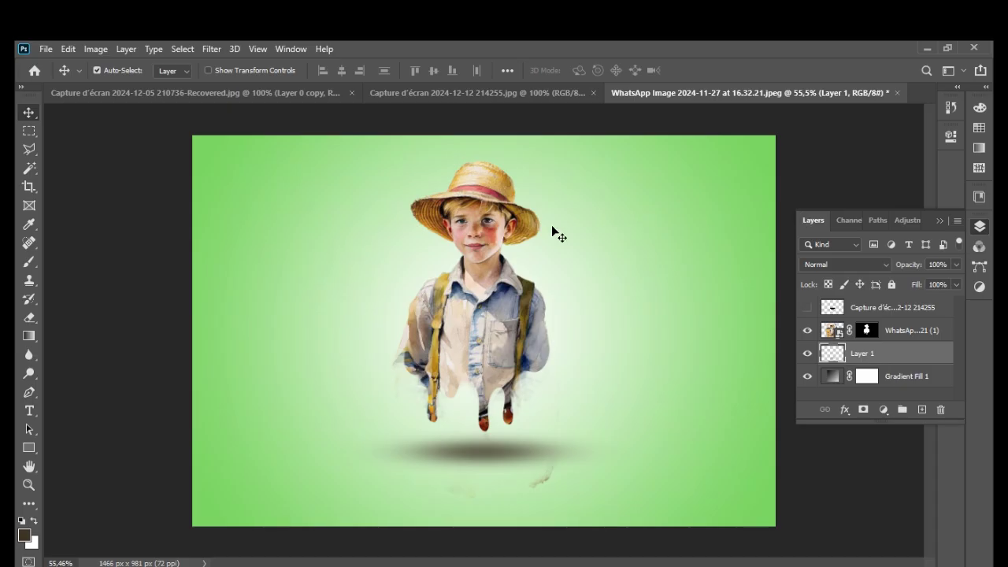